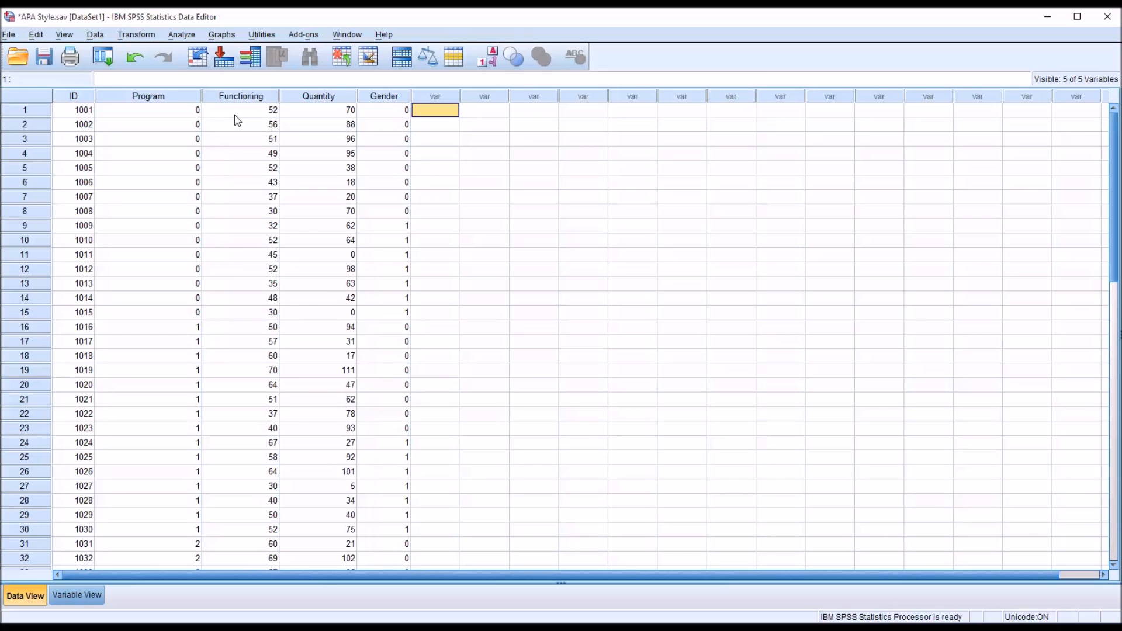
# - Define a legacy pie chart summarizing groups of cases, with slices representing % of cases and defined by Gender
pyautogui.click(222, 36)
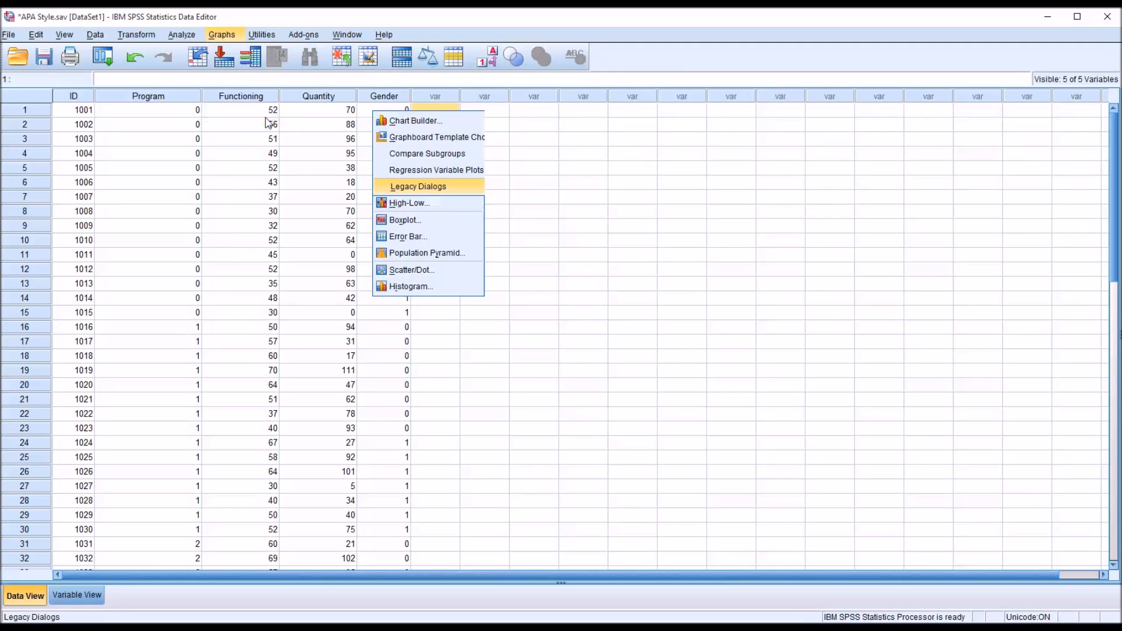
pyautogui.click(225, 37)
pyautogui.click(227, 42)
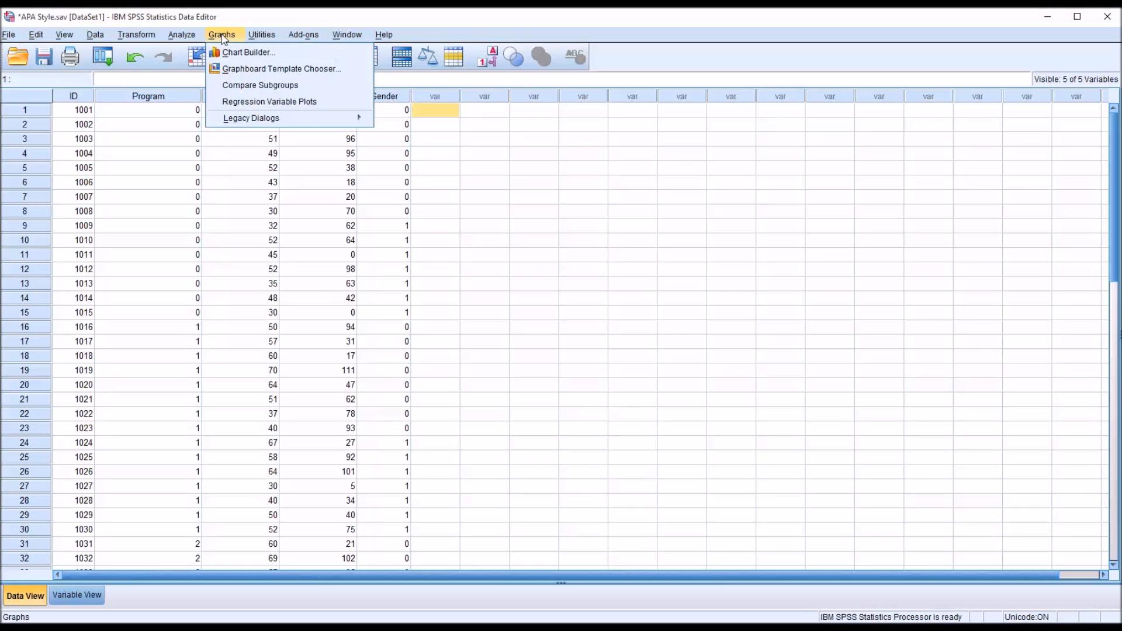
pyautogui.moveTo(274, 120)
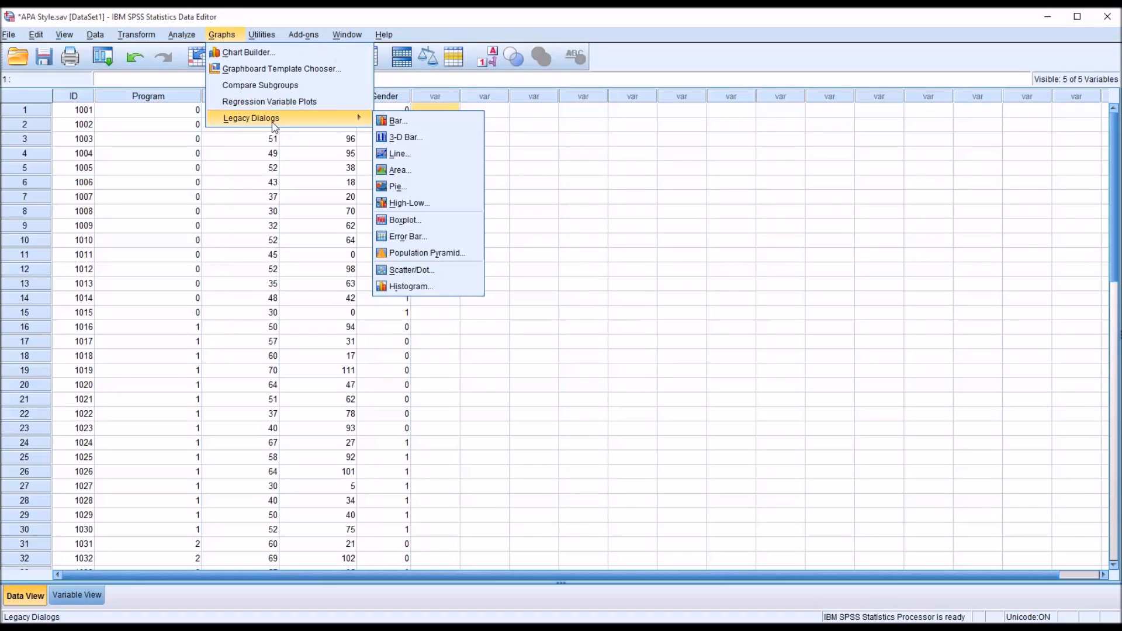
pyautogui.click(413, 190)
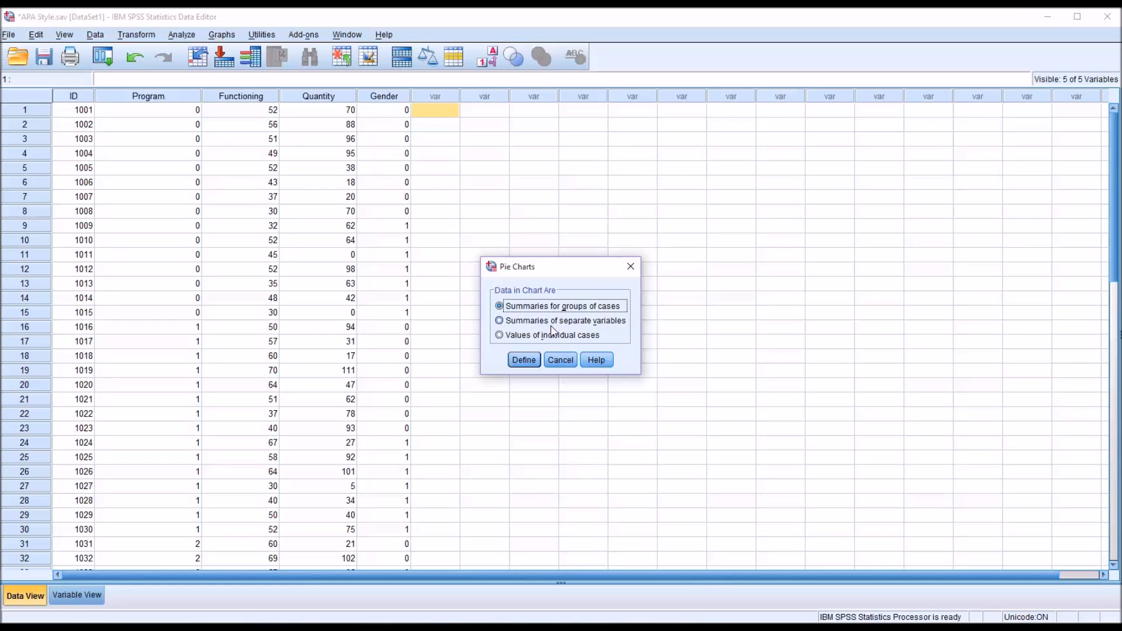
pyautogui.press('Return')
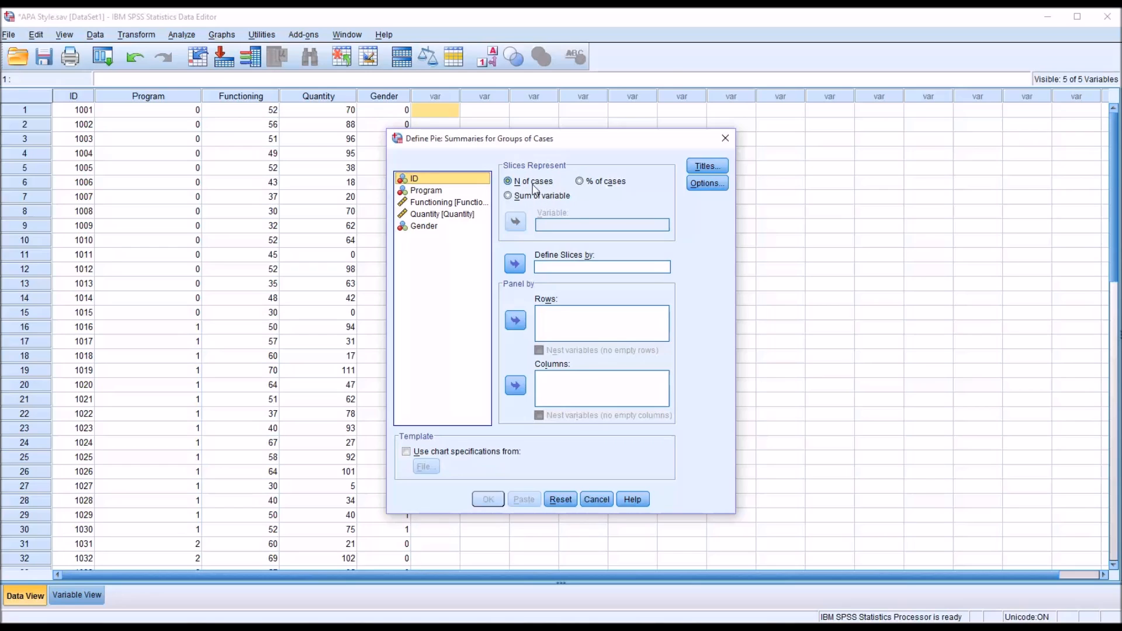
pyautogui.click(580, 182)
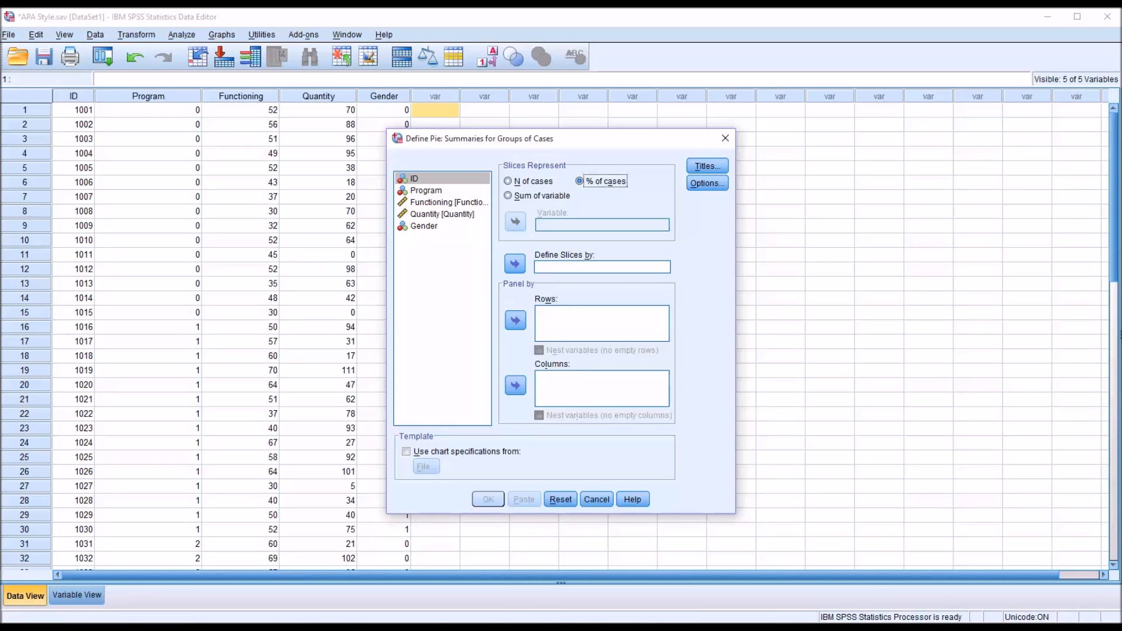
pyautogui.moveTo(424, 228); pyautogui.dragTo(565, 267)
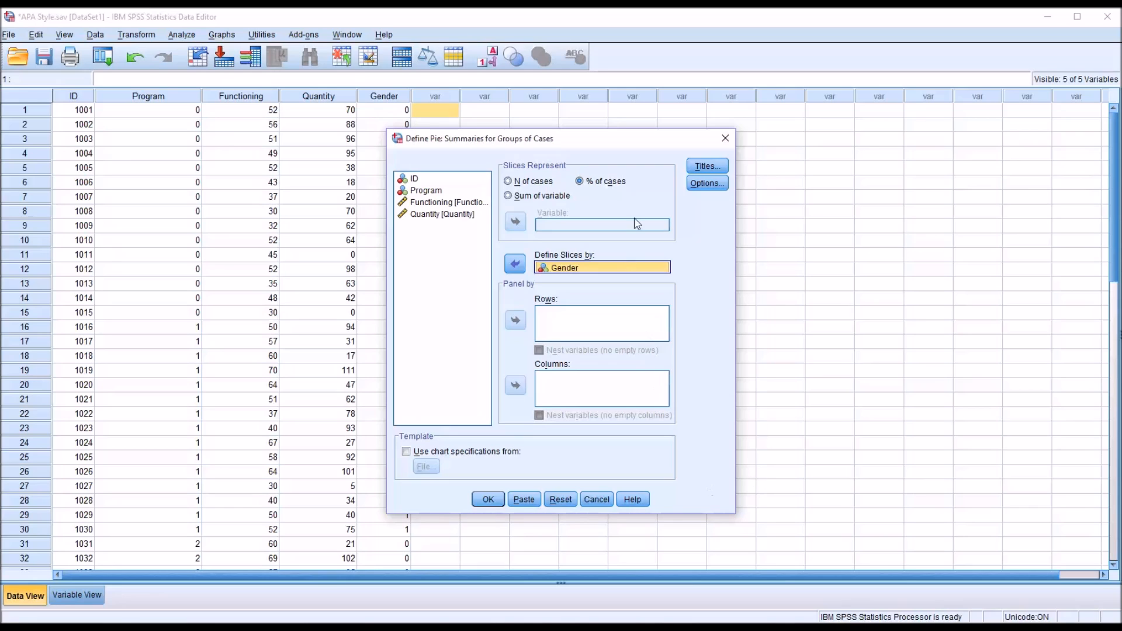
# - Review the pie chart's title and missing-value options, and generate the Gender pie chart
pyautogui.click(704, 167)
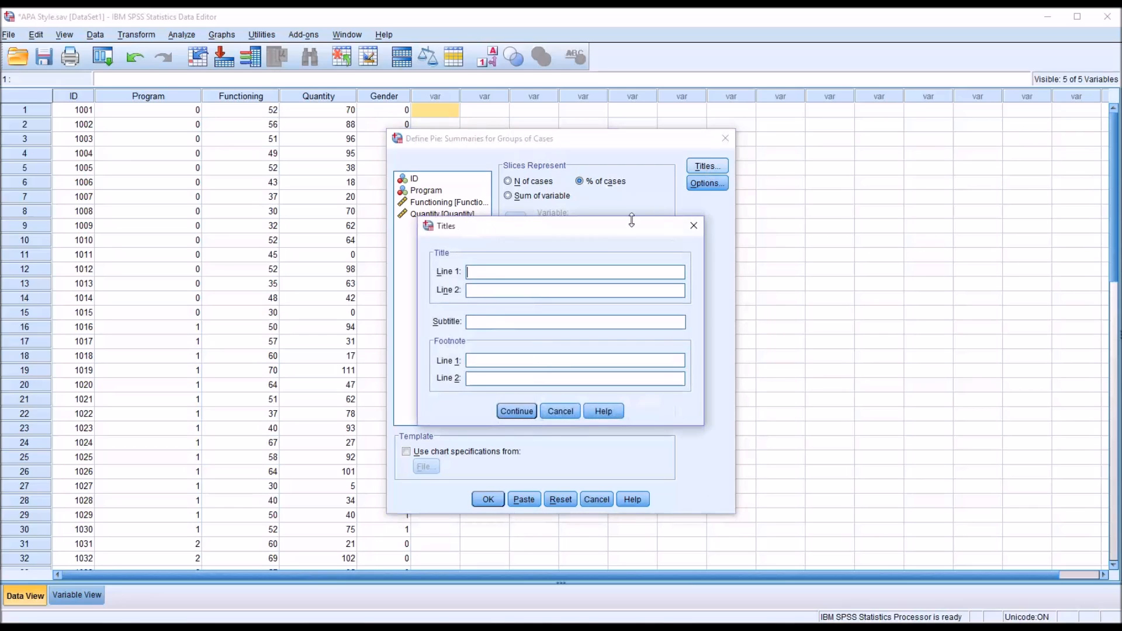
pyautogui.click(700, 222)
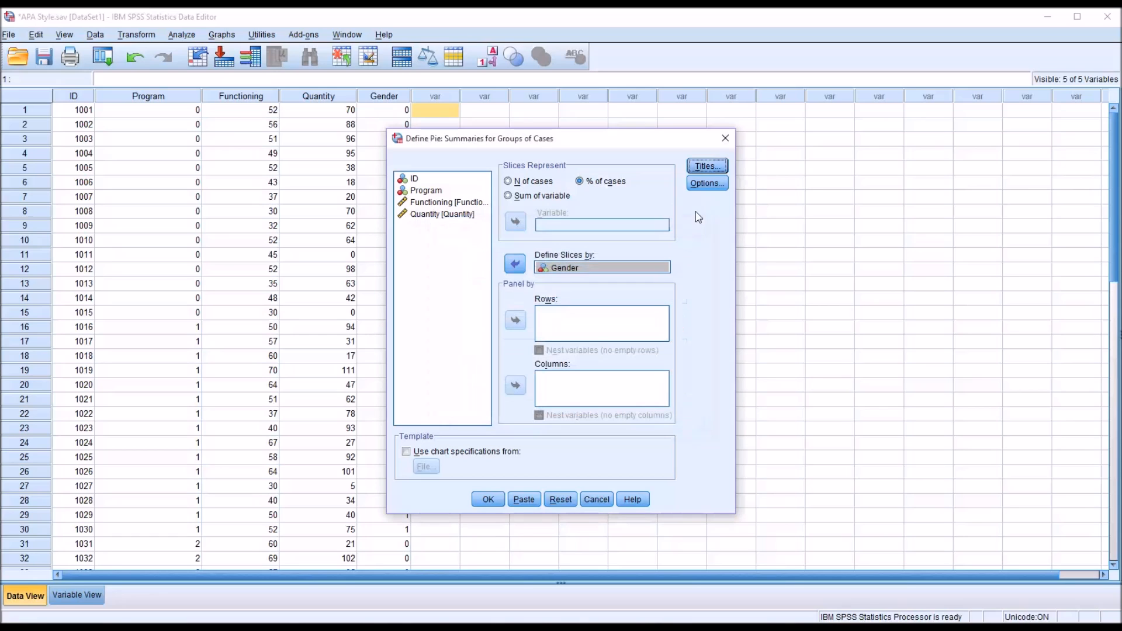
pyautogui.click(702, 192)
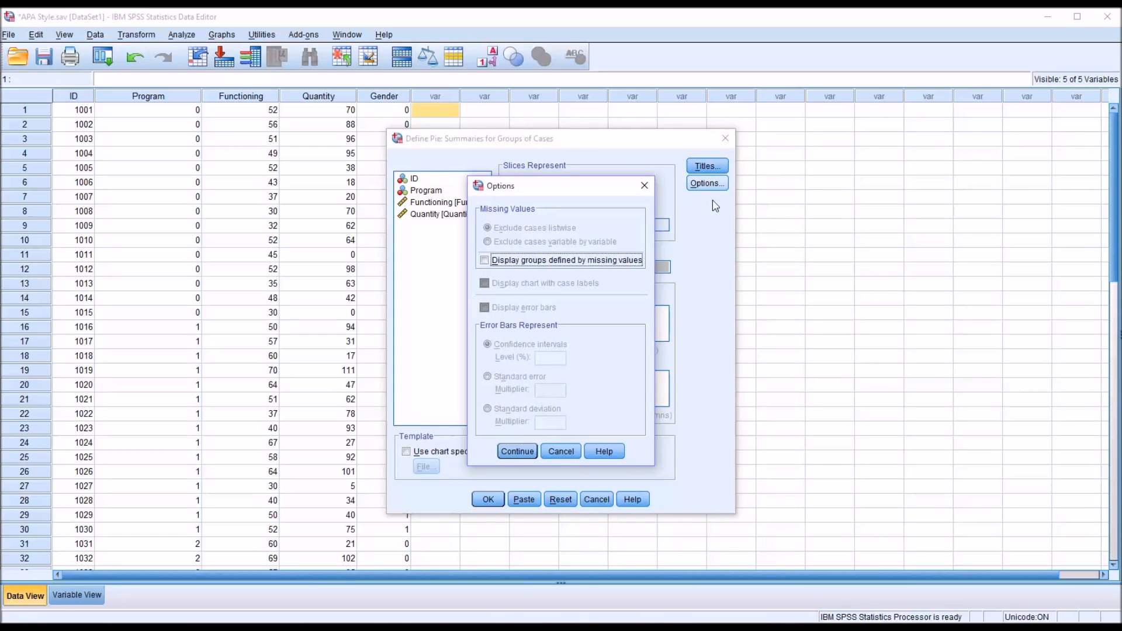
pyautogui.click(644, 186)
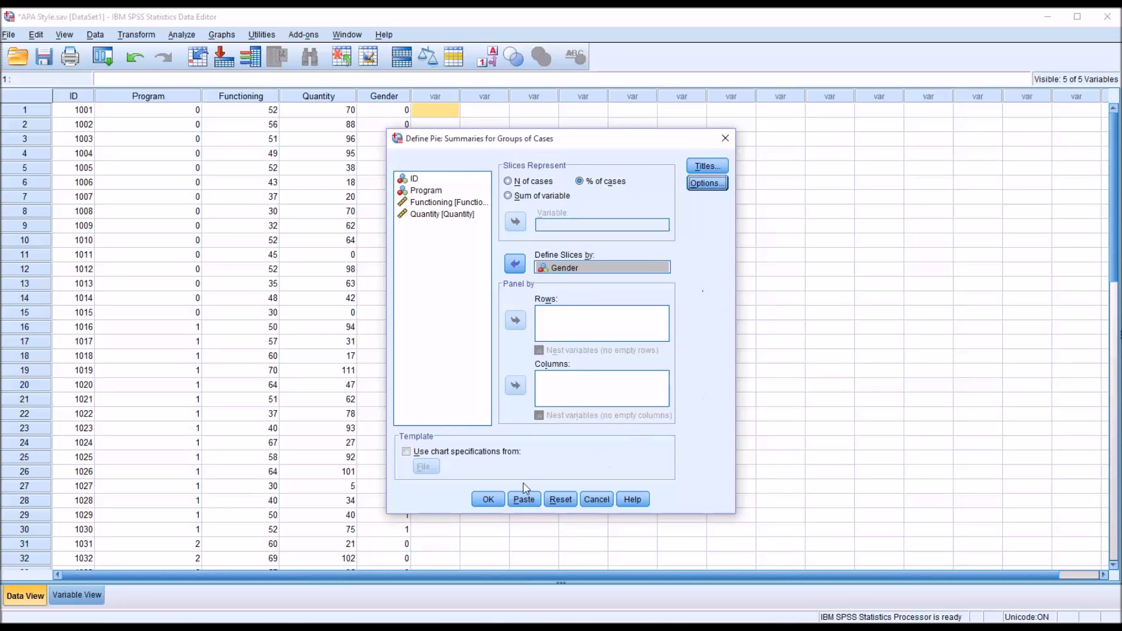
pyautogui.click(489, 499)
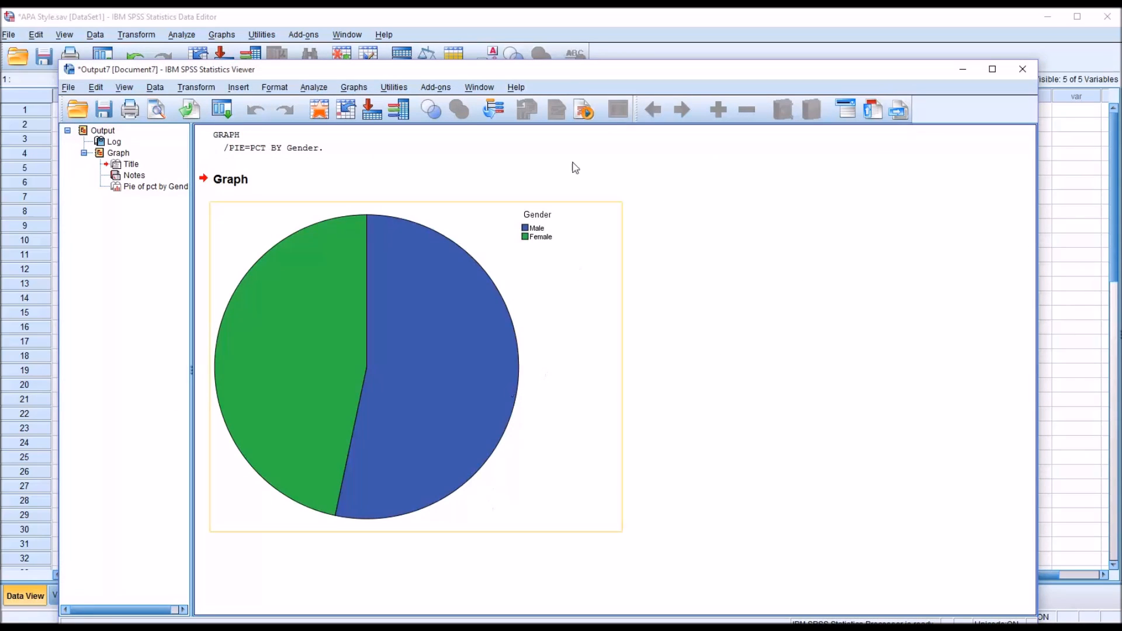
pyautogui.moveTo(566, 59); pyautogui.dragTo(578, 38)
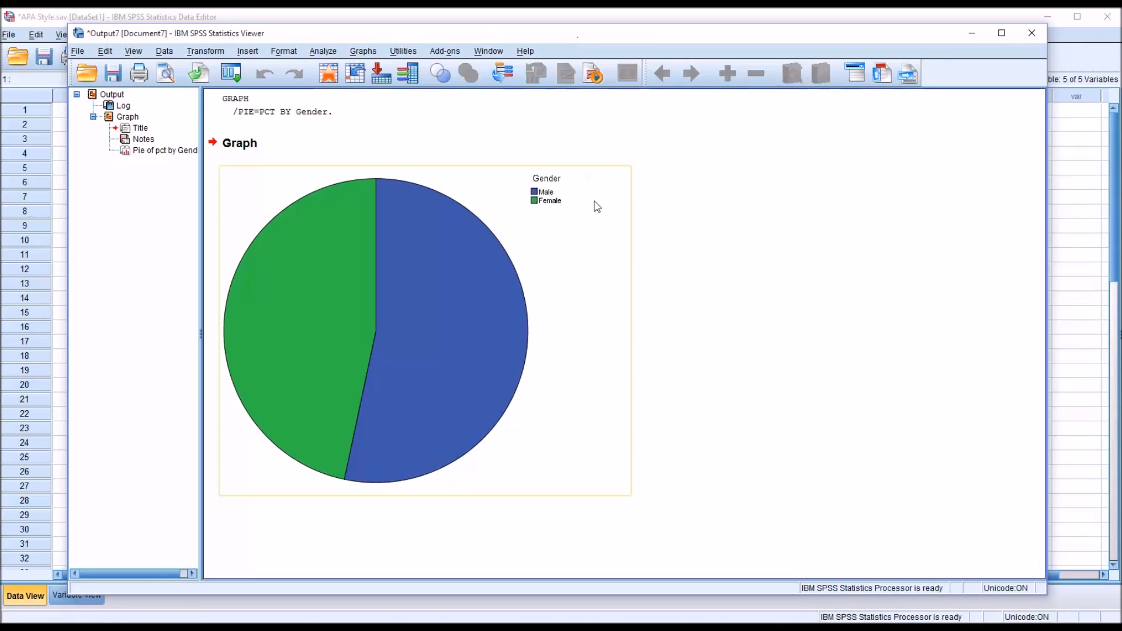
# - Open the Gender pie chart for editing and show percent data labels on its slices
pyautogui.doubleClick(441, 380)
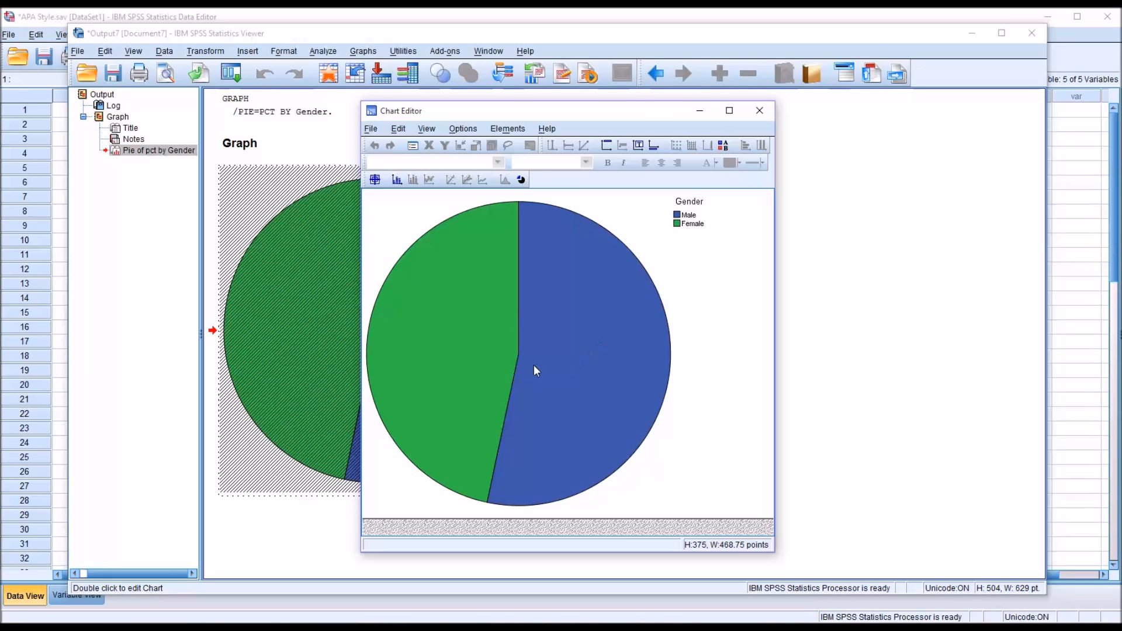
pyautogui.click(397, 181)
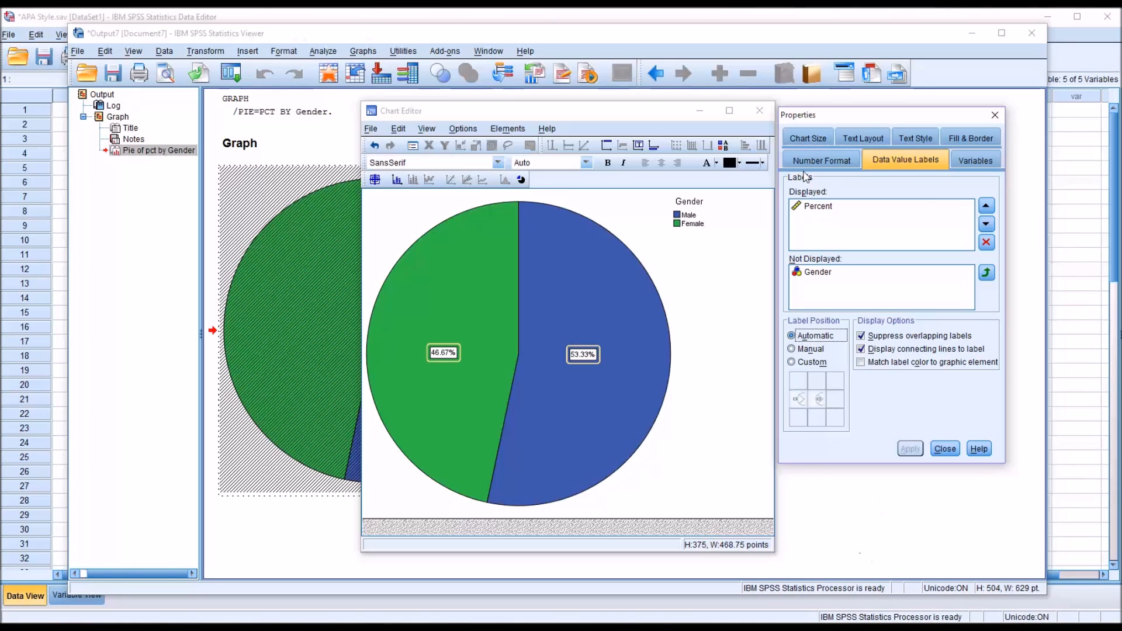
# - Examine the data labels' size, text, fill, variable and number format properties, and close the chart editor
pyautogui.click(804, 133)
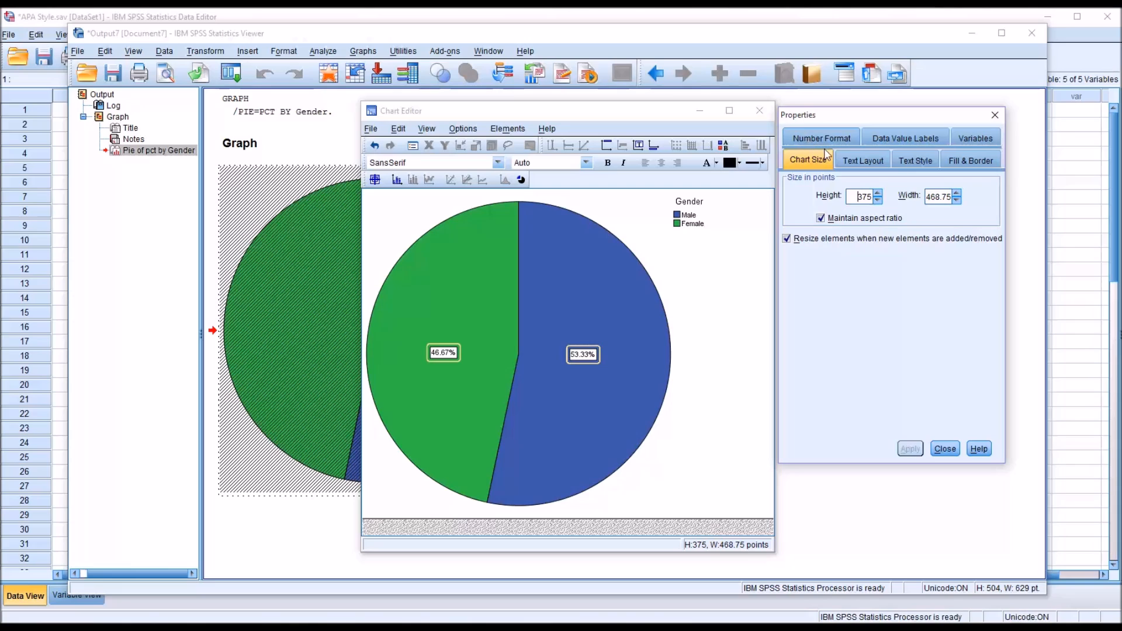
pyautogui.click(860, 159)
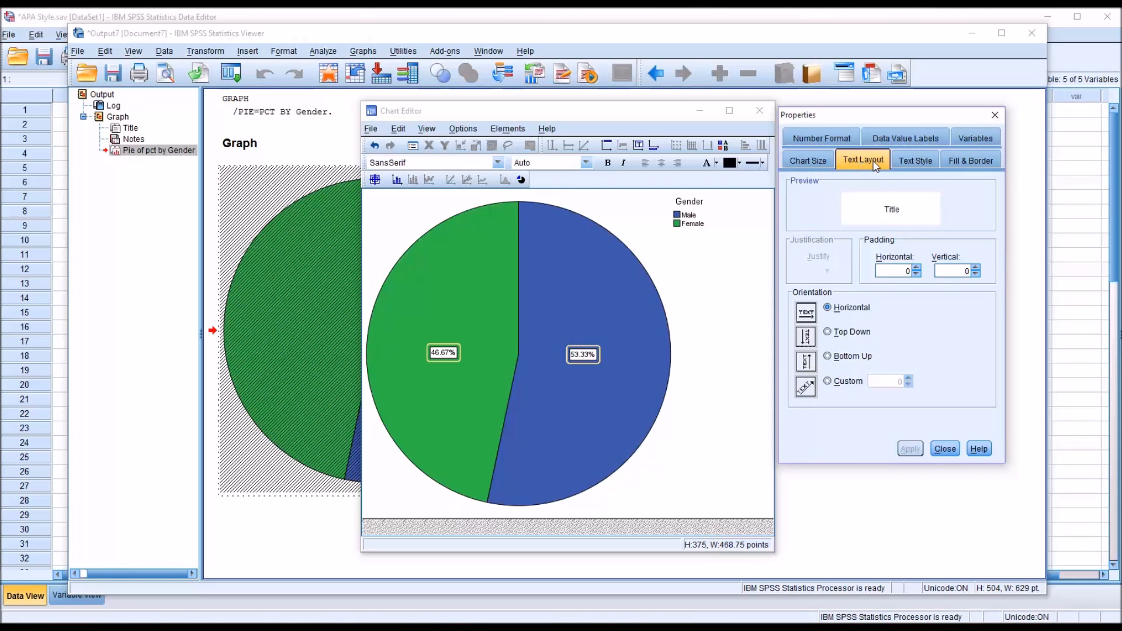
pyautogui.click(920, 164)
pyautogui.click(957, 163)
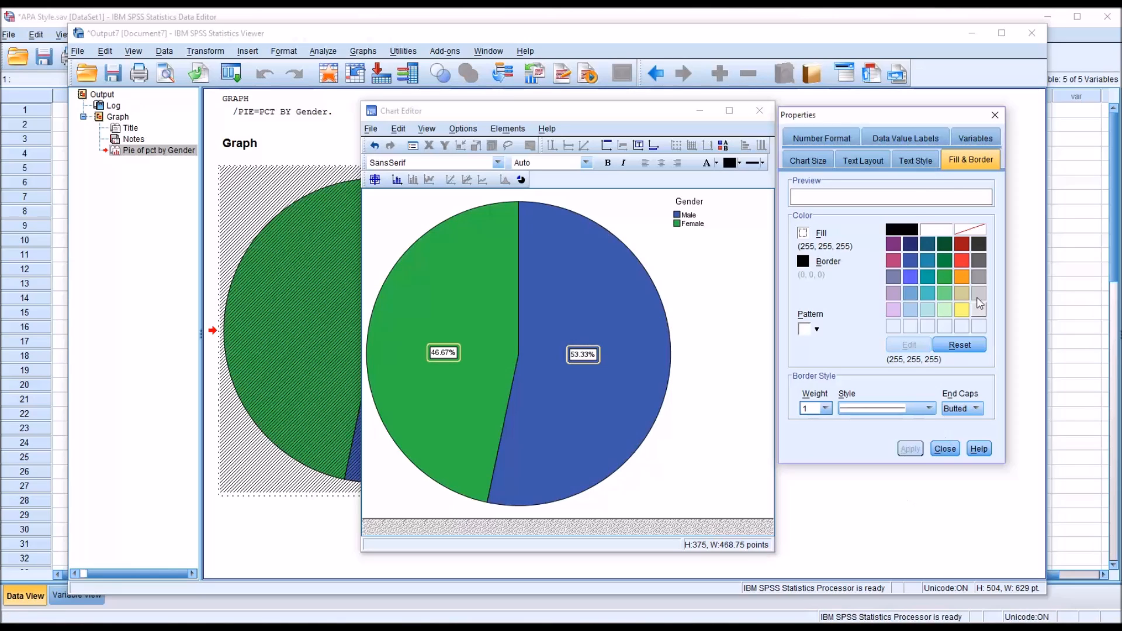
pyautogui.click(977, 141)
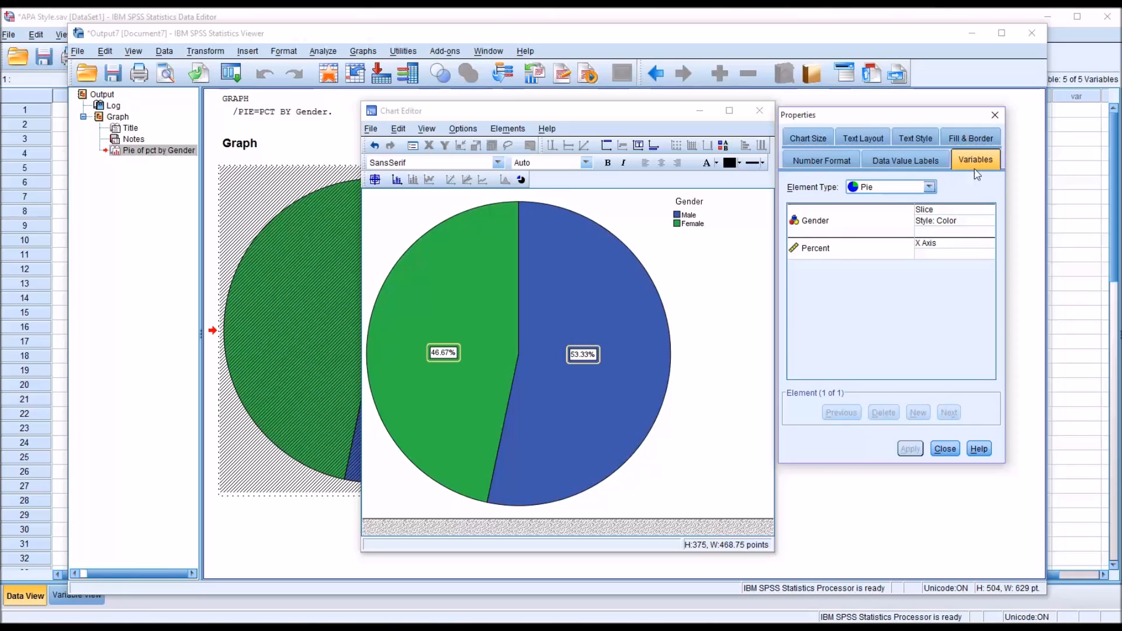
pyautogui.click(913, 165)
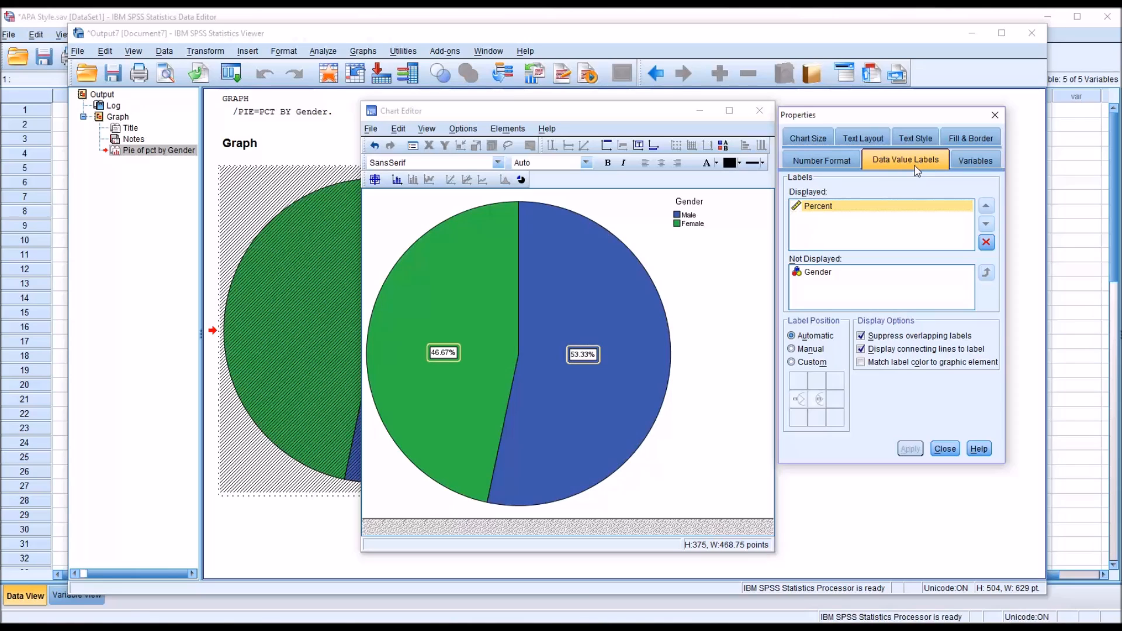
pyautogui.click(827, 166)
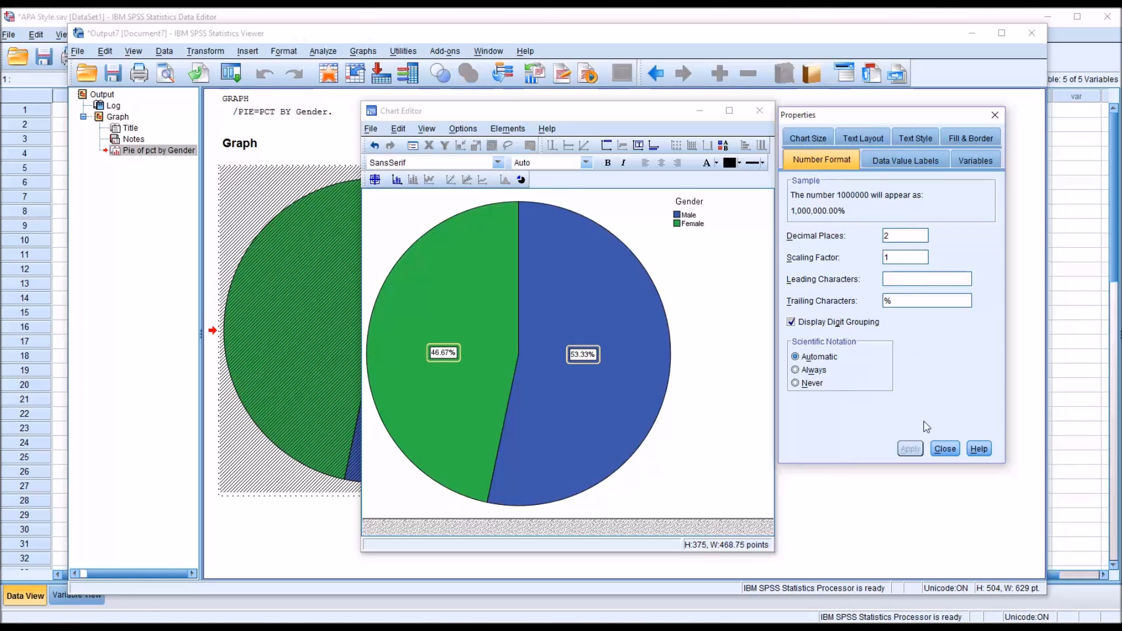
pyautogui.click(946, 449)
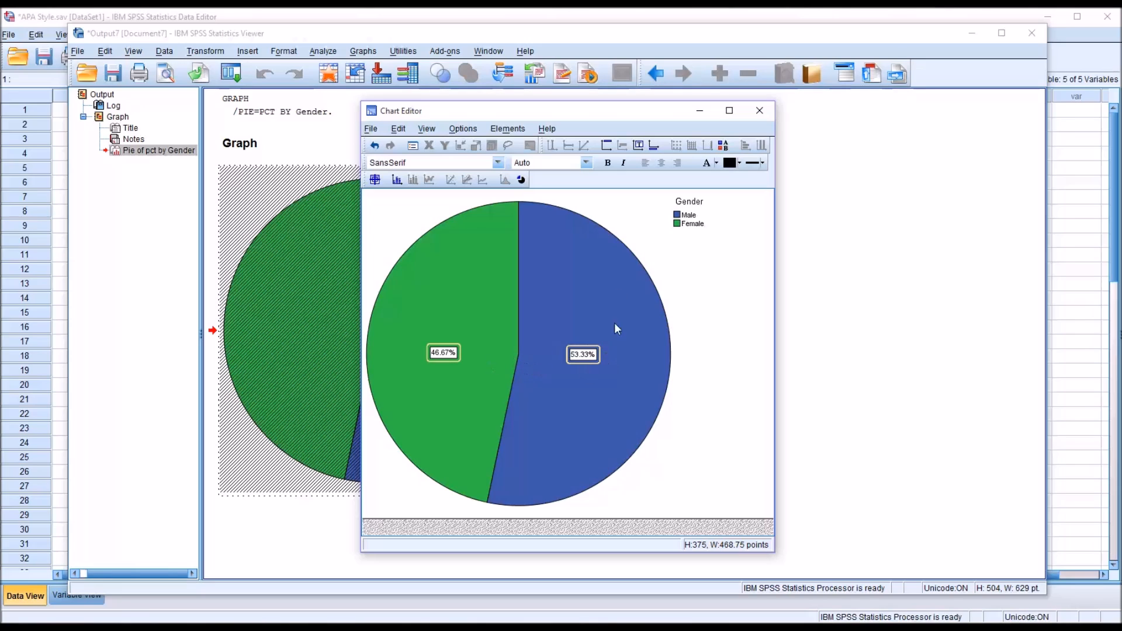
pyautogui.click(759, 110)
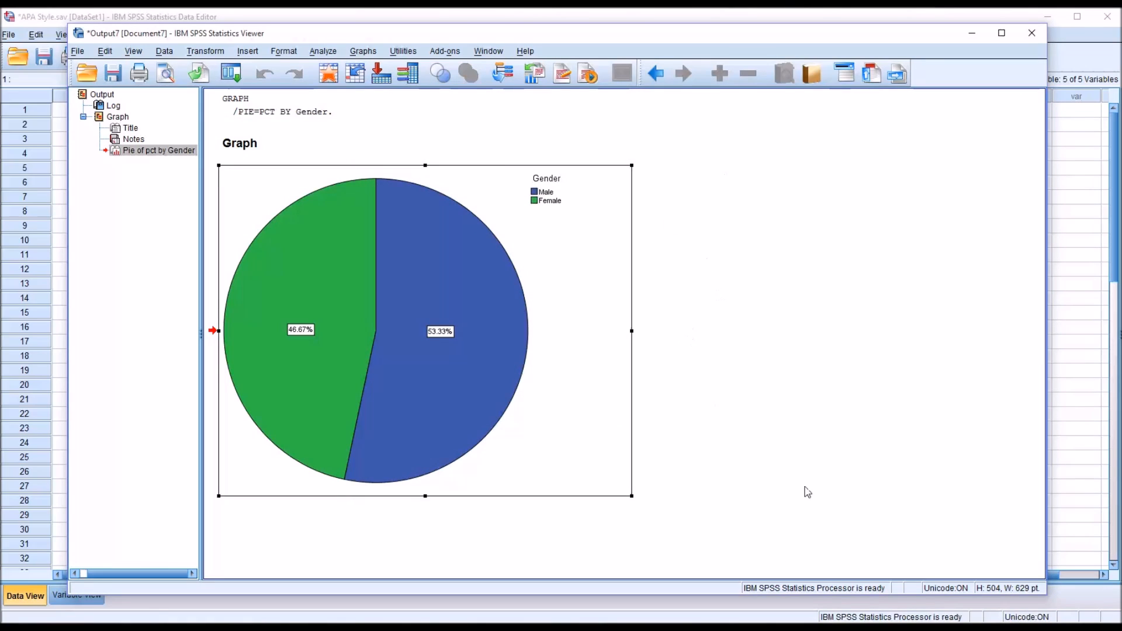
# - Start defining a second legacy pie chart based on summaries of separate variables
pyautogui.click(361, 51)
pyautogui.moveTo(489, 138)
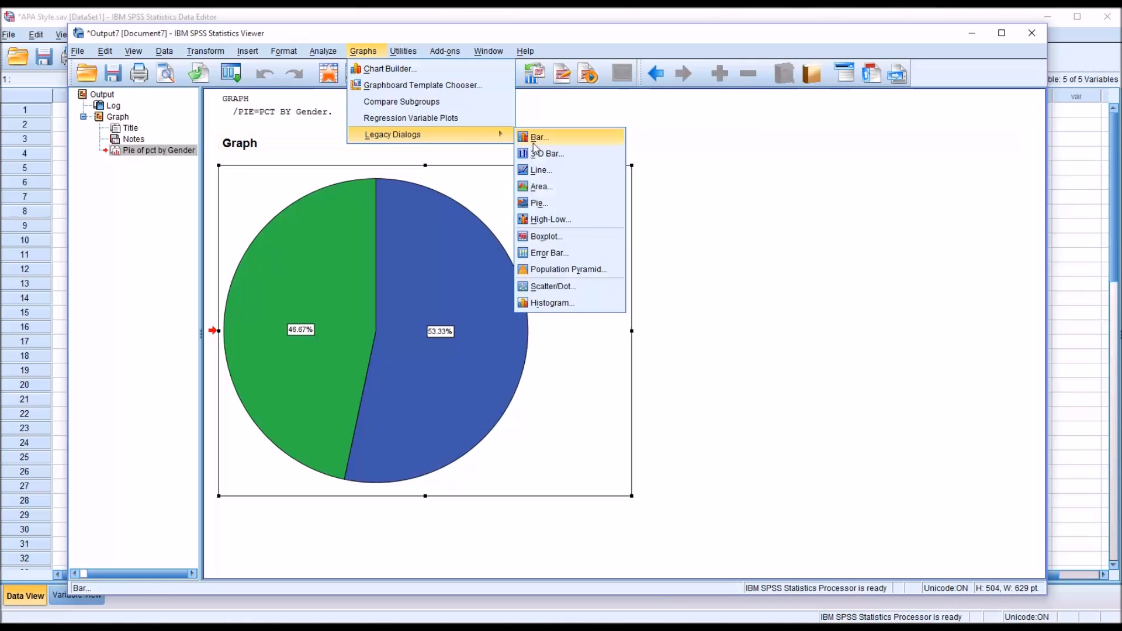
pyautogui.click(543, 203)
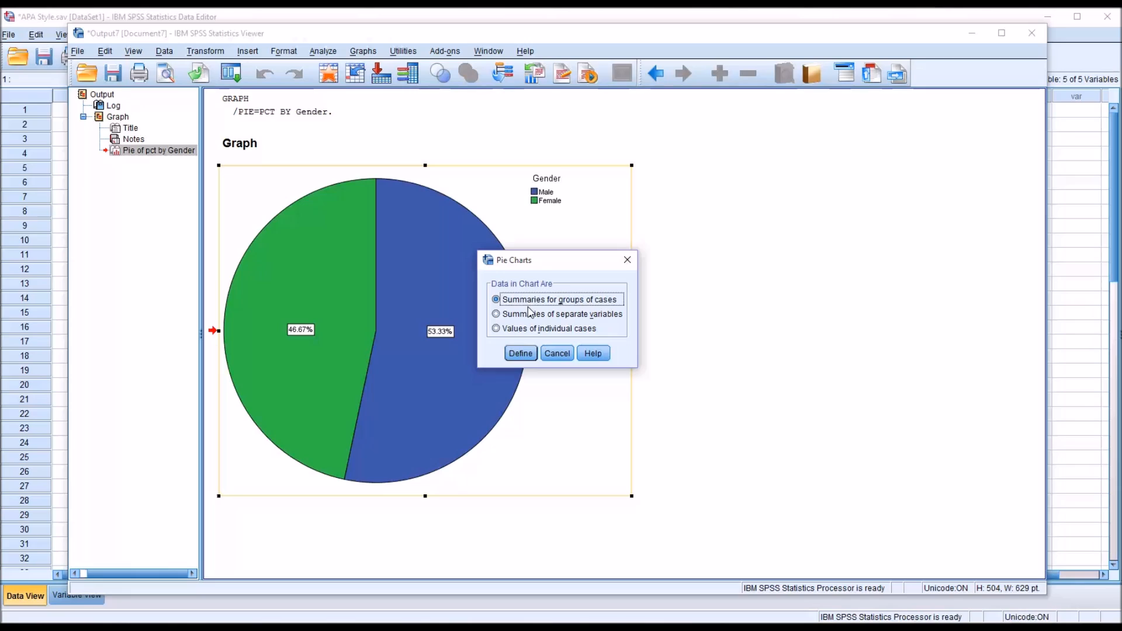
pyautogui.click(496, 315)
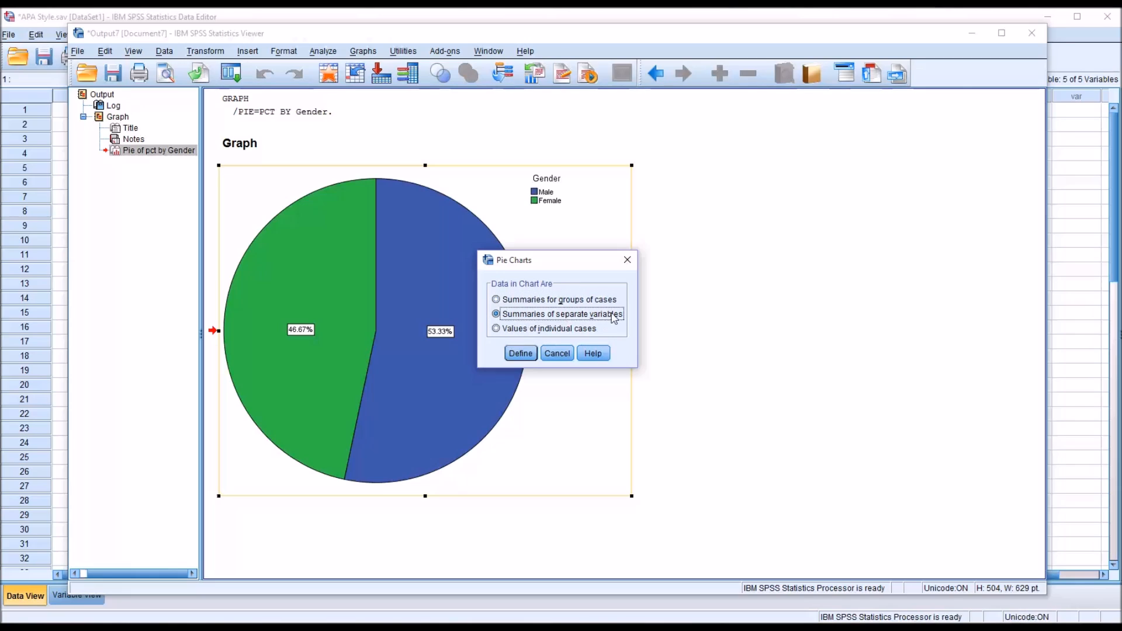
pyautogui.click(521, 354)
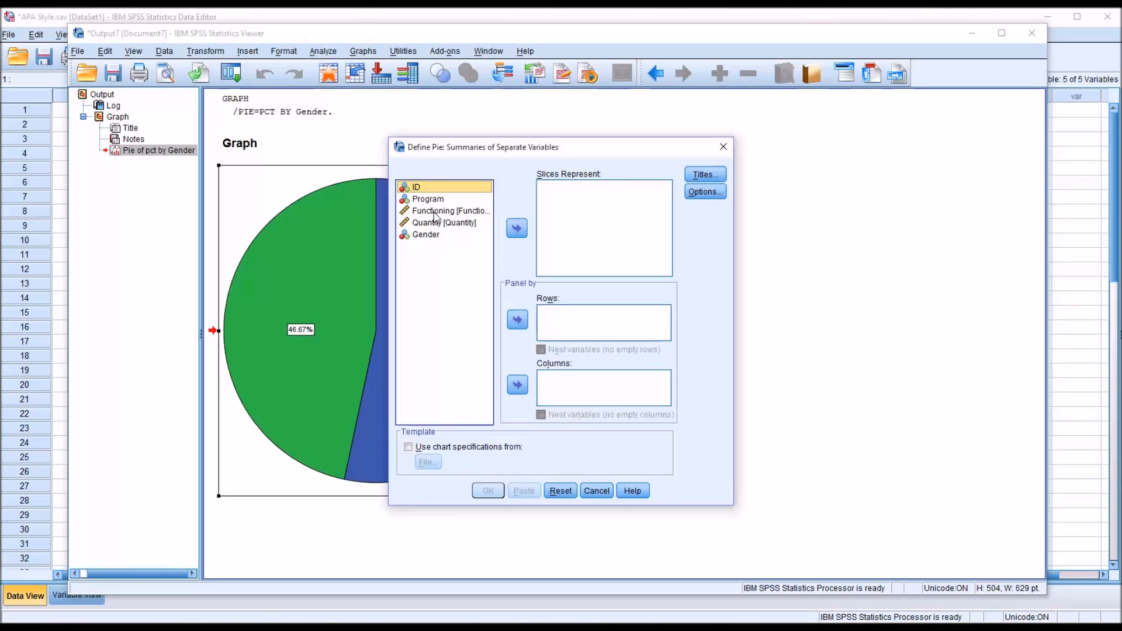
# - Set the slices to represent the sums of Functioning and Quantity, and generate the pie chart
pyautogui.moveTo(432, 216); pyautogui.dragTo(556, 210)
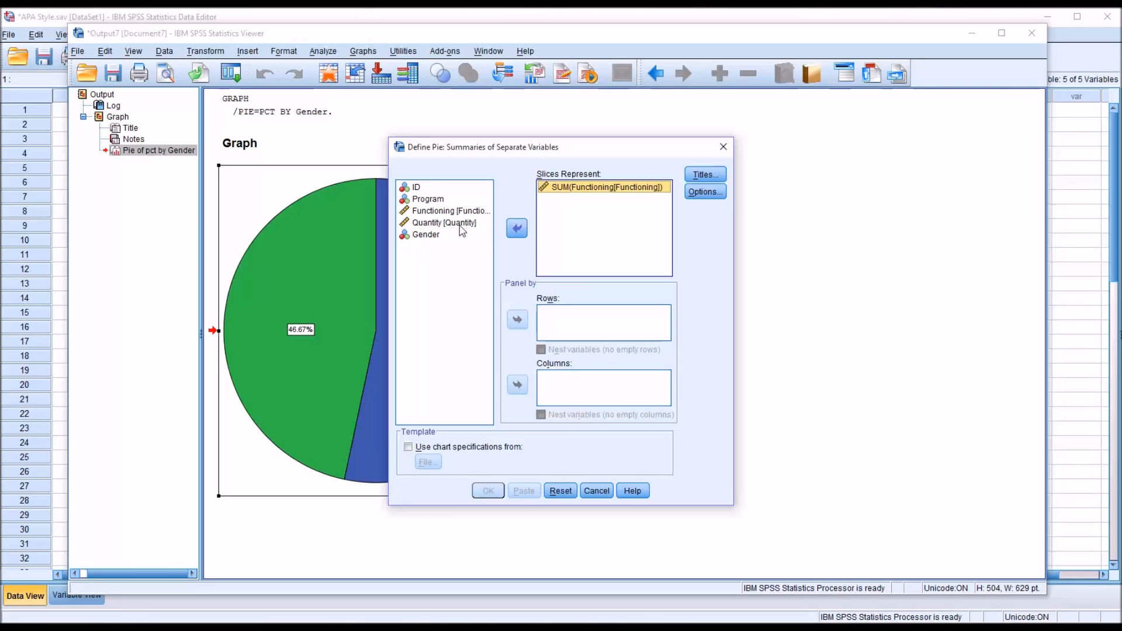
pyautogui.moveTo(453, 227); pyautogui.dragTo(568, 217)
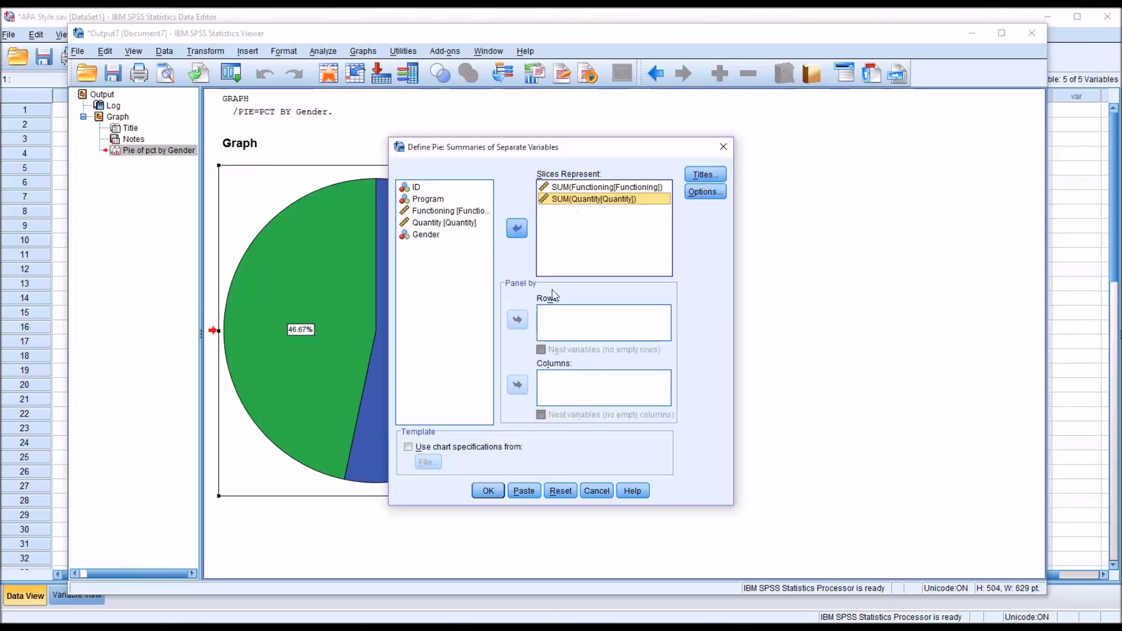
pyautogui.click(484, 489)
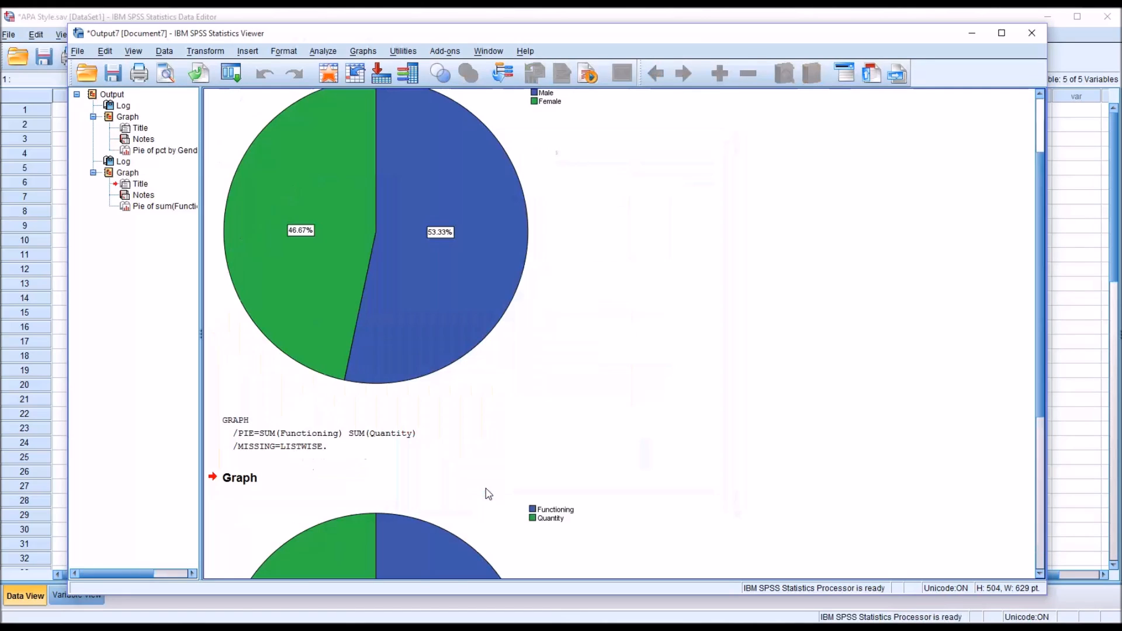
pyautogui.moveTo(1039, 373); pyautogui.dragTo(1033, 513)
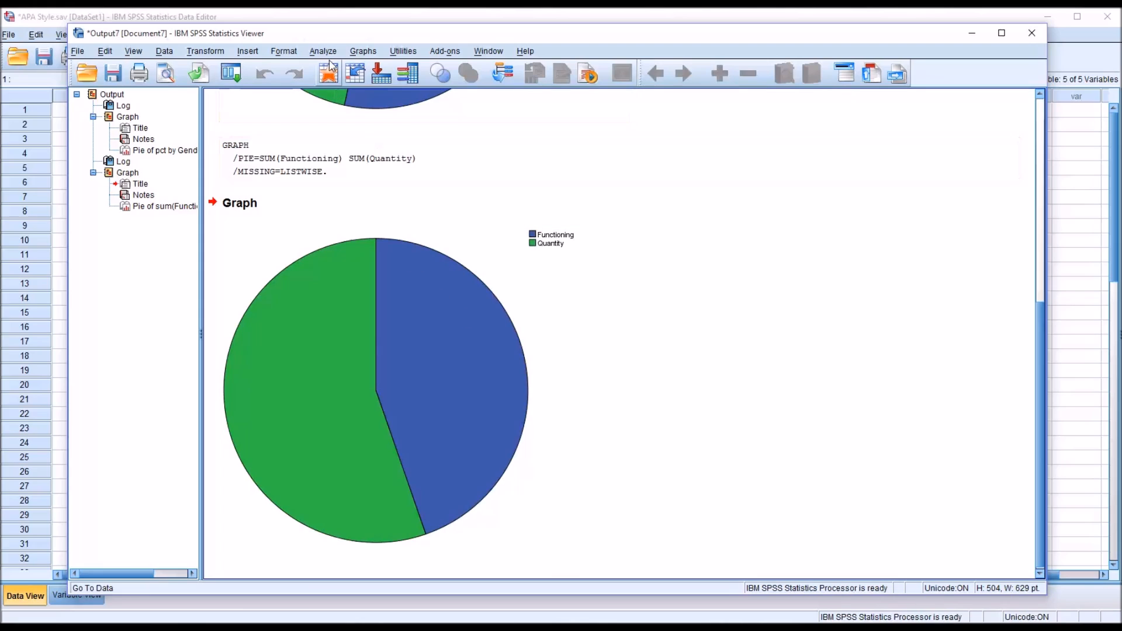
# - Generate a legacy pie chart of separate variables for the sums of Functioning and Quantity, with Gender as the row panel variable
pyautogui.click(363, 51)
pyautogui.click(422, 136)
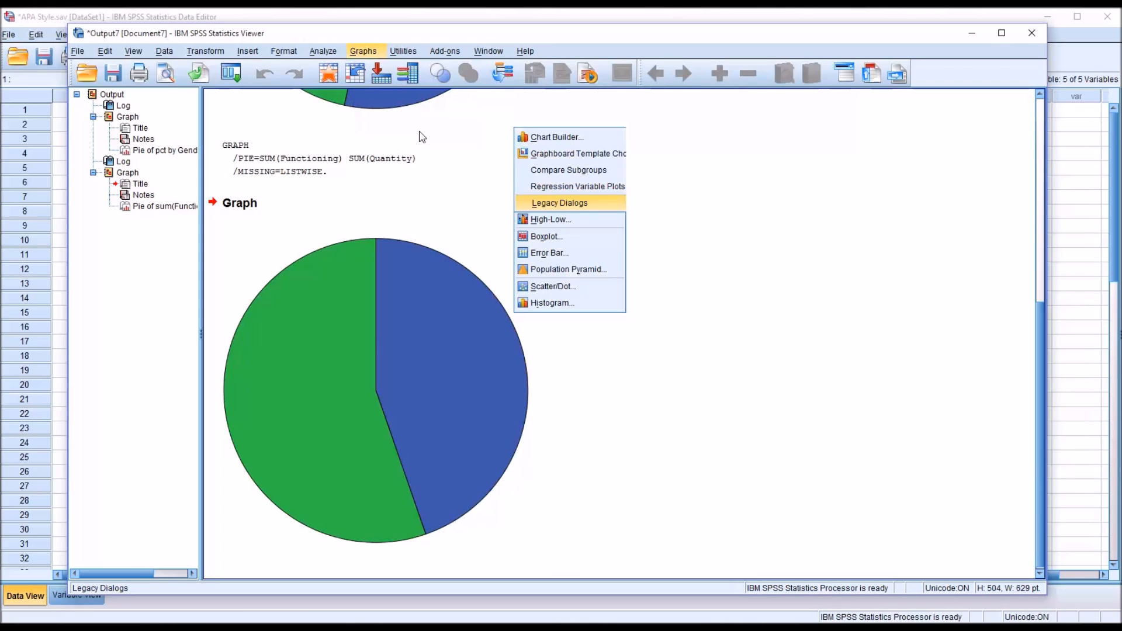
pyautogui.click(364, 51)
pyautogui.click(364, 51)
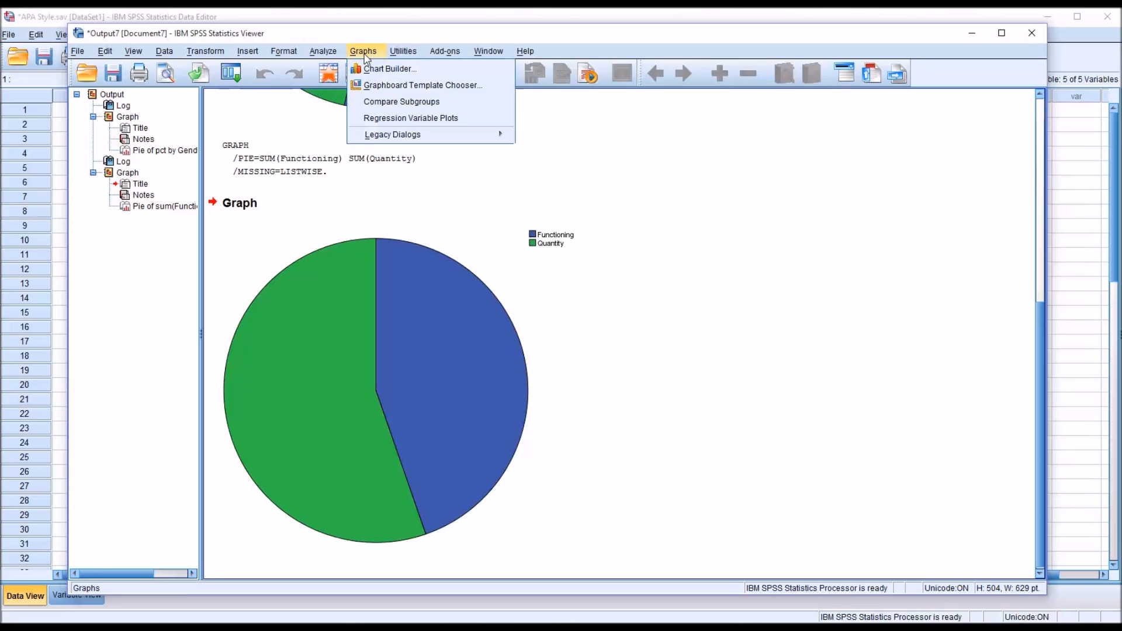
pyautogui.moveTo(442, 138)
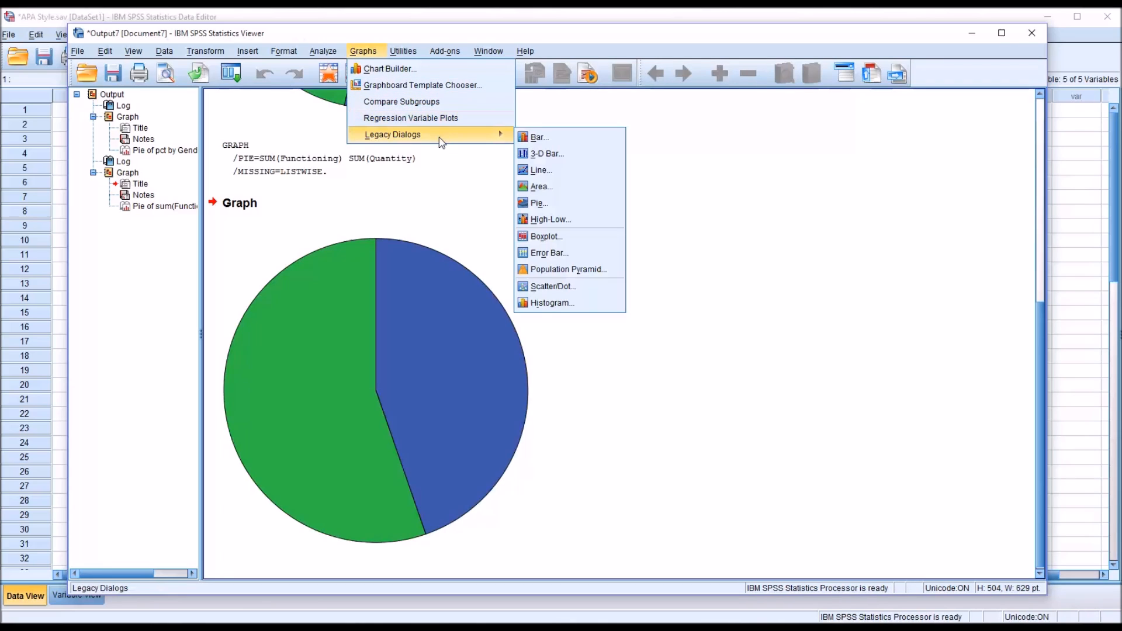
pyautogui.click(539, 203)
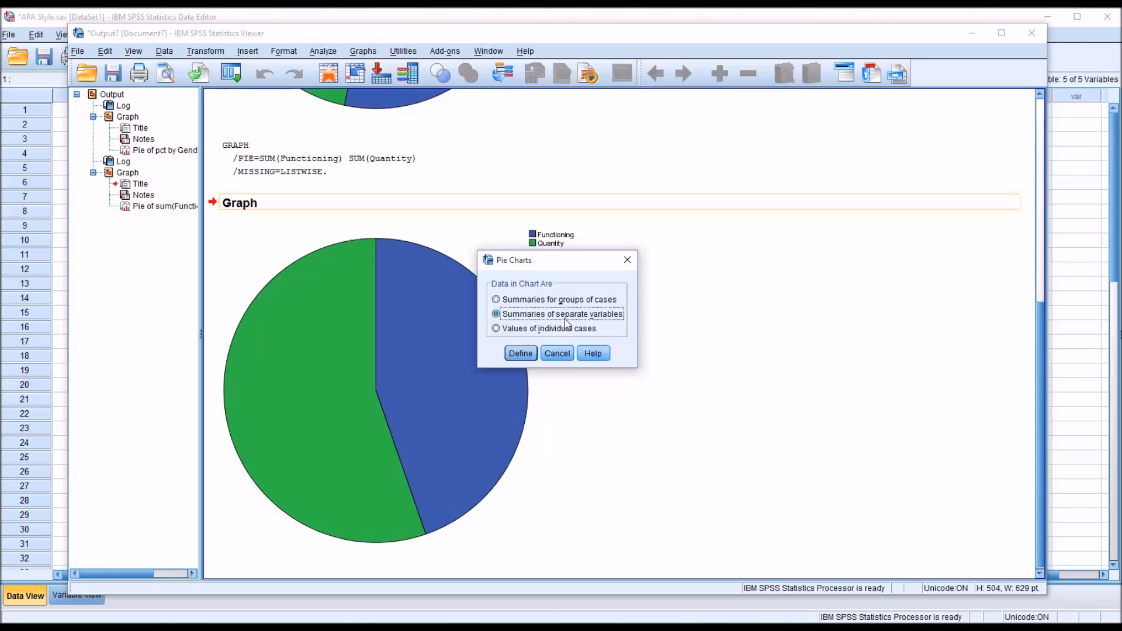
pyautogui.click(521, 353)
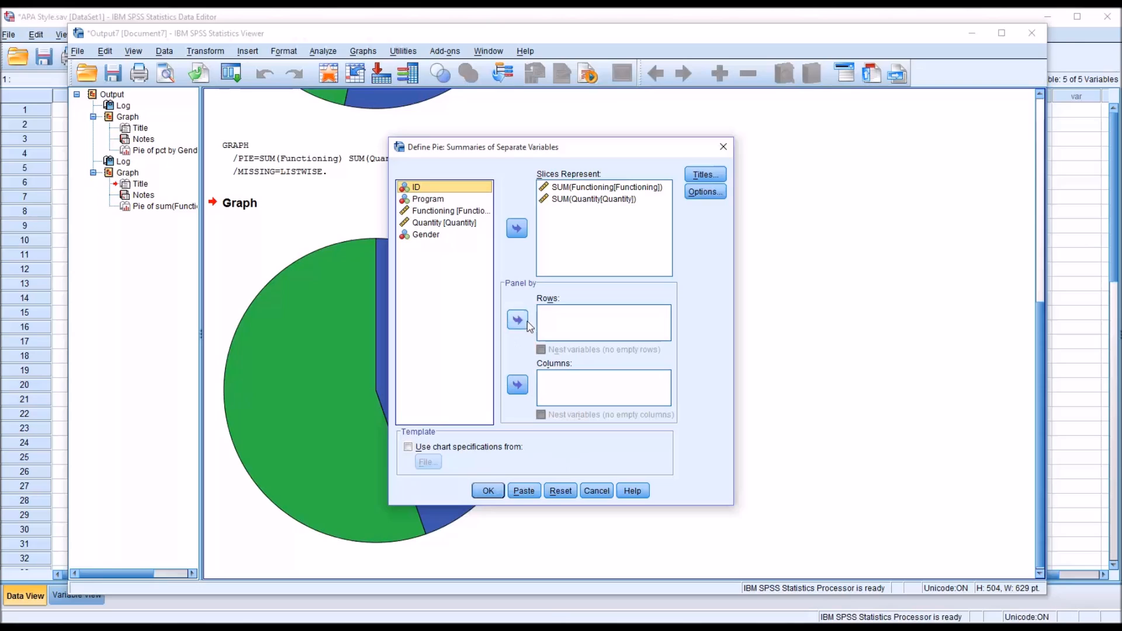
pyautogui.moveTo(430, 236); pyautogui.dragTo(555, 327)
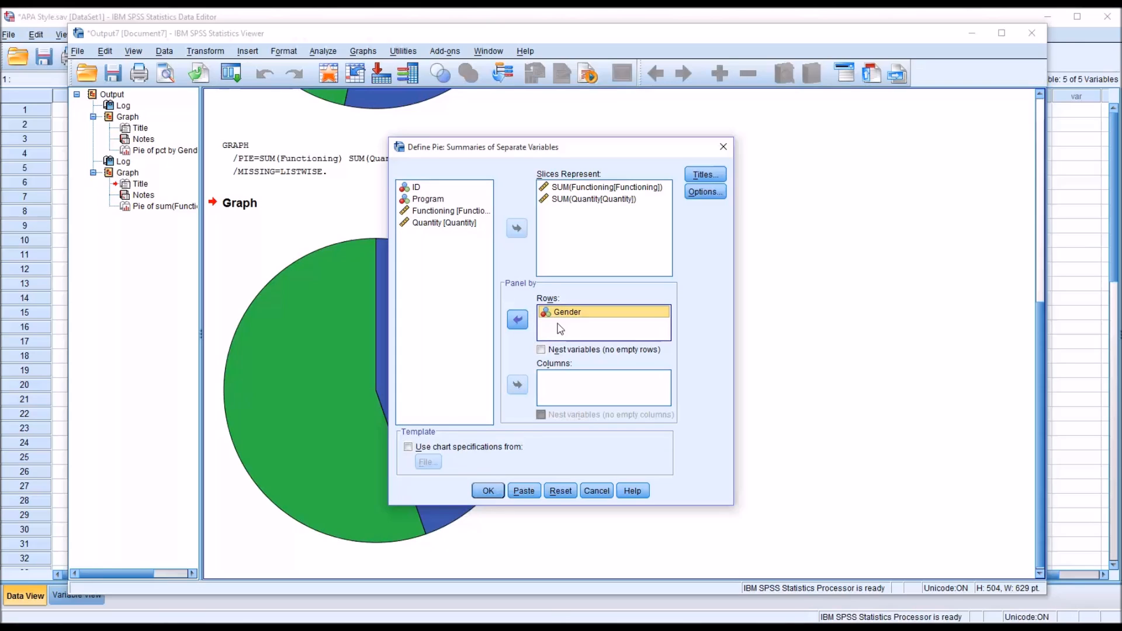
pyautogui.click(490, 493)
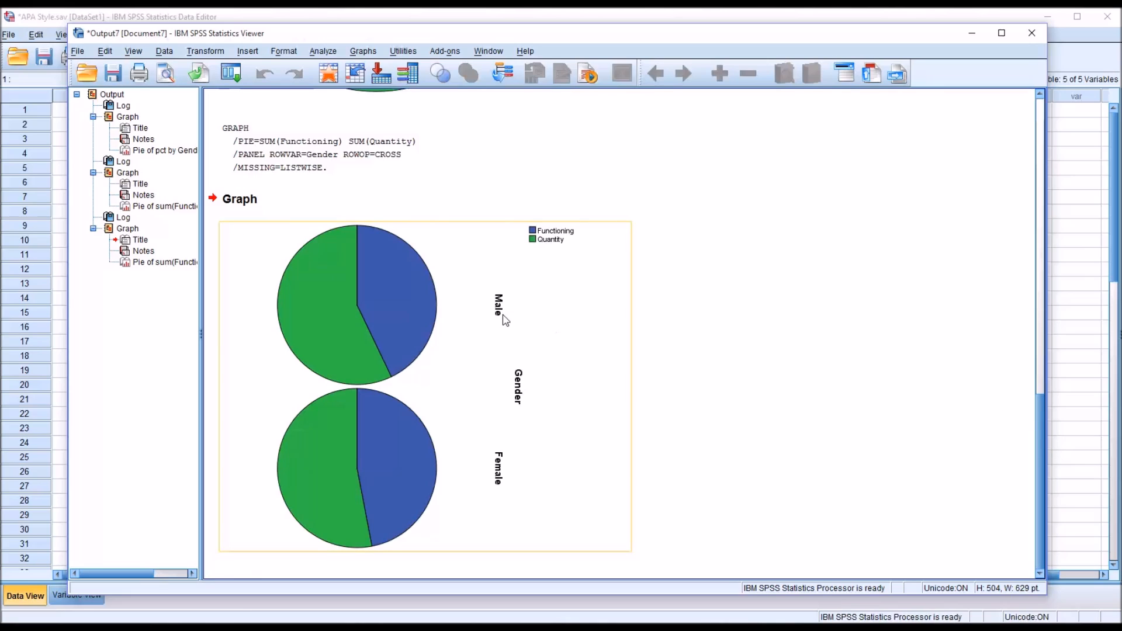
# - Generate another separate-variables pie chart, keeping Gender as the row panel and adding Program as the column panel variable
pyautogui.click(358, 54)
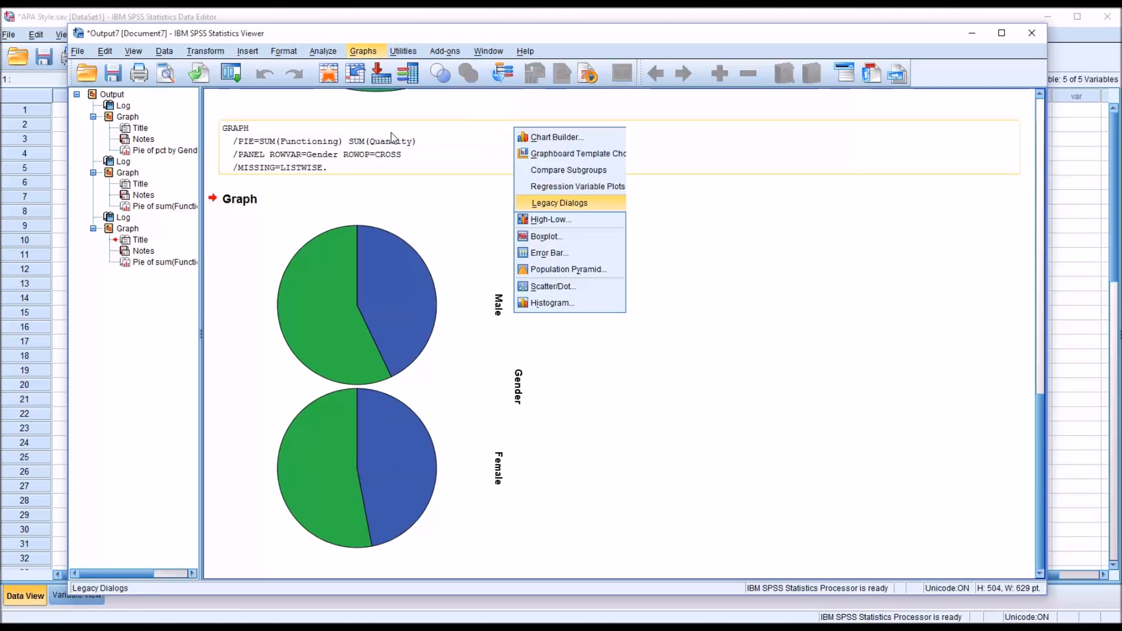
pyautogui.click(359, 50)
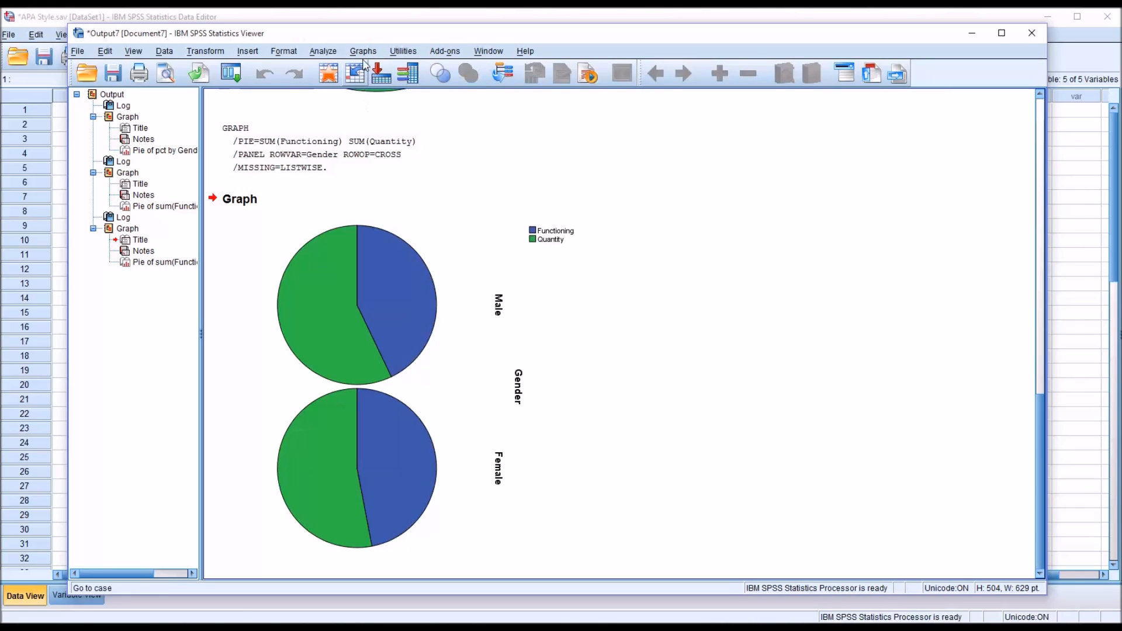
pyautogui.click(359, 51)
pyautogui.moveTo(432, 134)
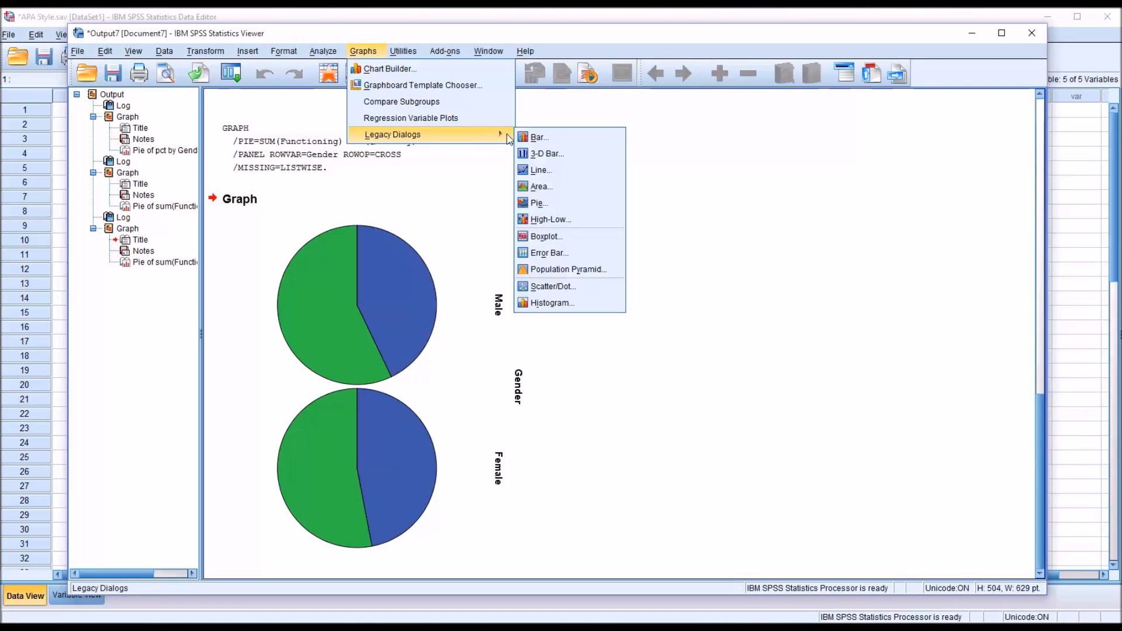
pyautogui.click(536, 202)
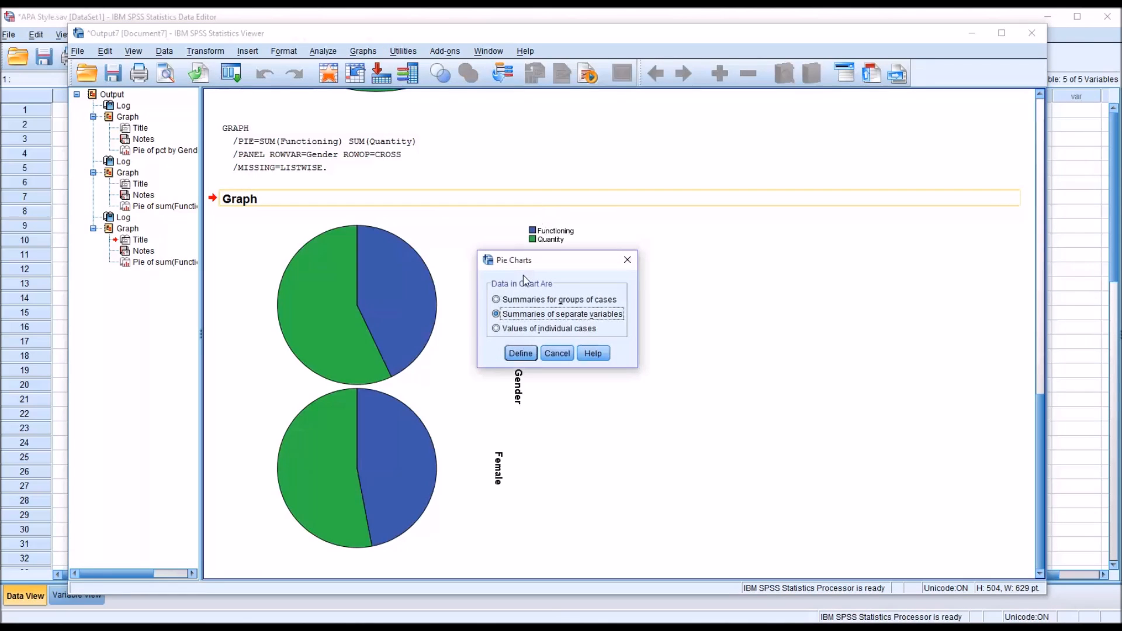
pyautogui.click(520, 353)
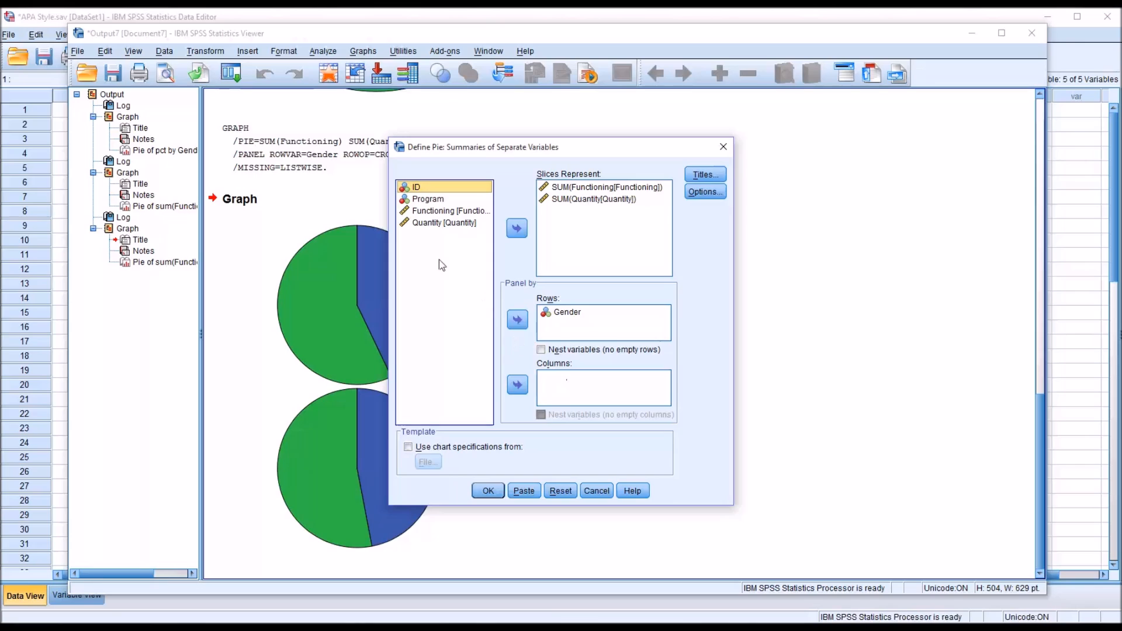
pyautogui.moveTo(425, 203); pyautogui.dragTo(558, 391)
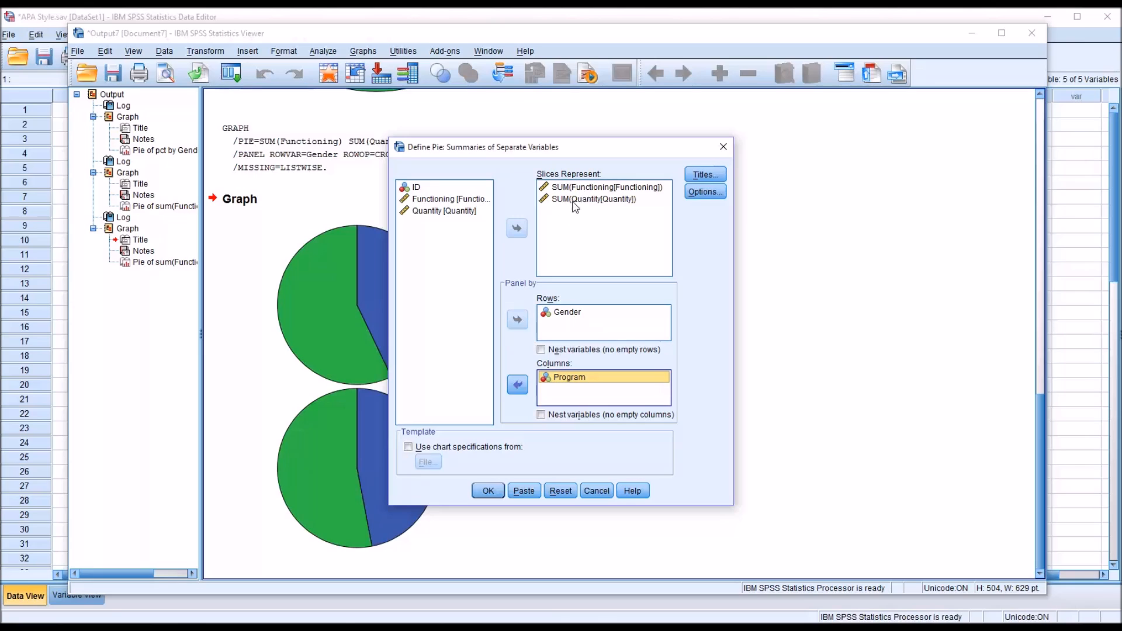
pyautogui.click(488, 490)
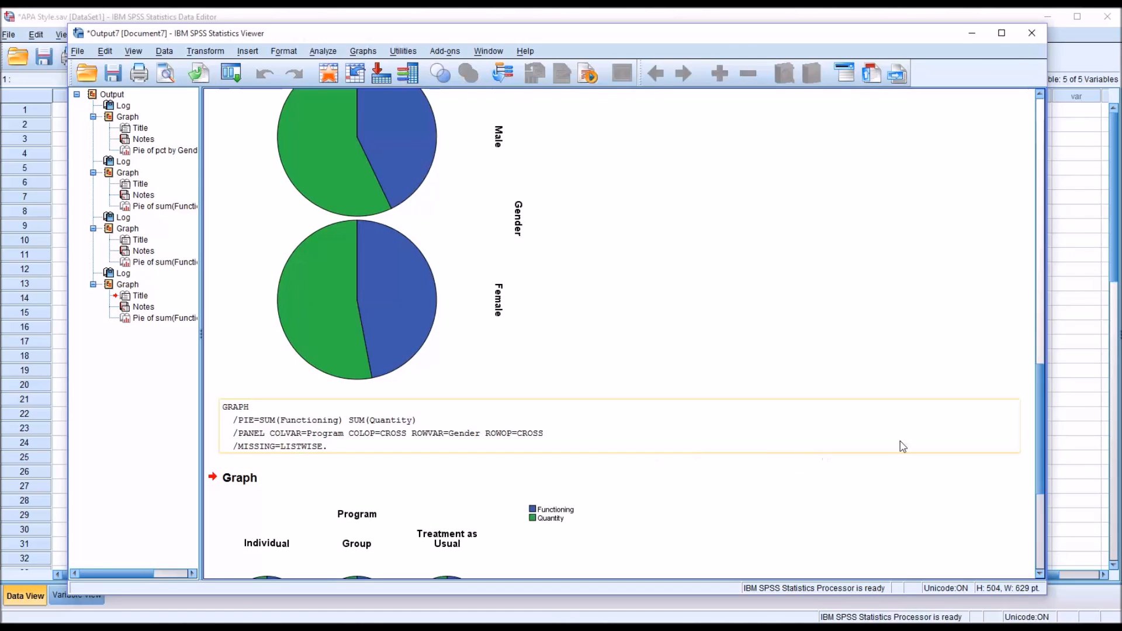
pyautogui.moveTo(1041, 416); pyautogui.dragTo(1030, 500)
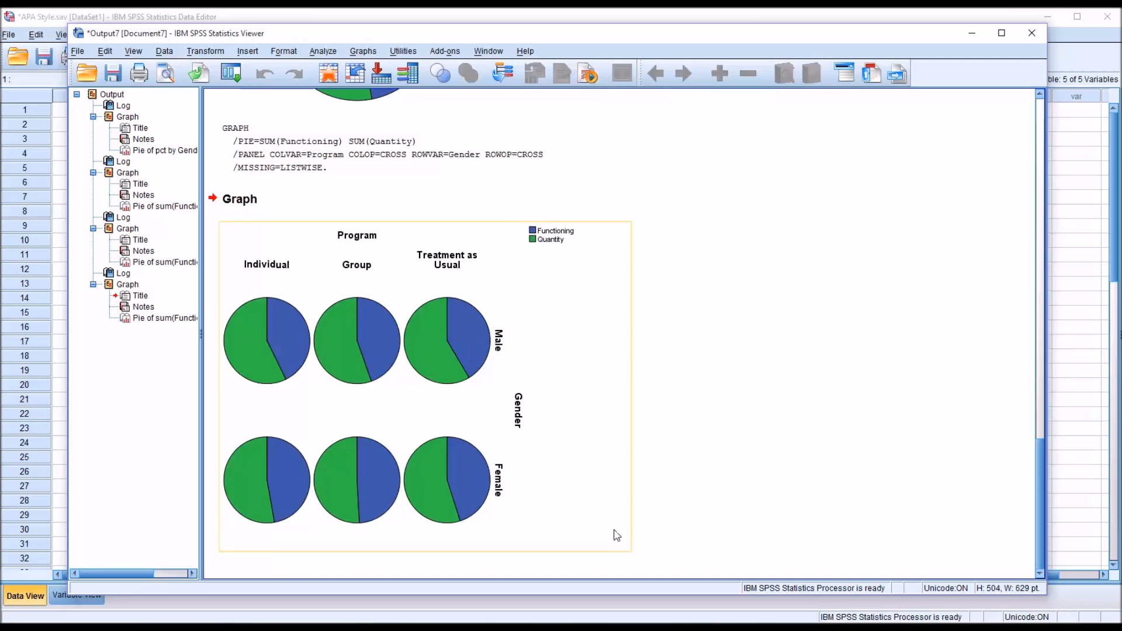
# - Start defining a legacy pie chart based on values of individual cases
pyautogui.click(363, 51)
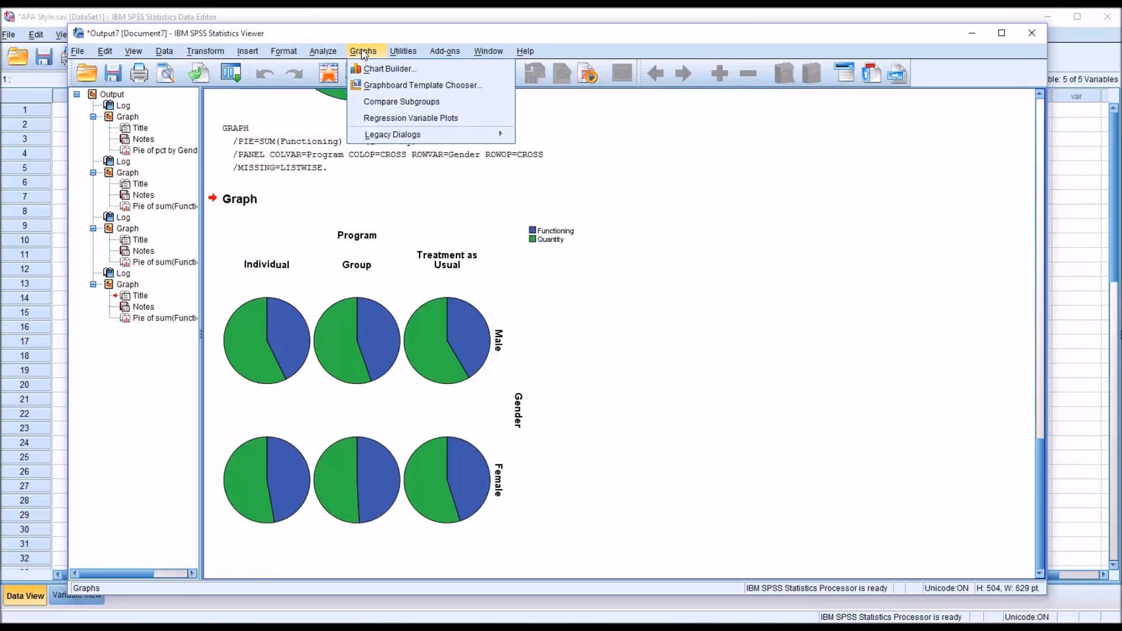
pyautogui.moveTo(421, 134)
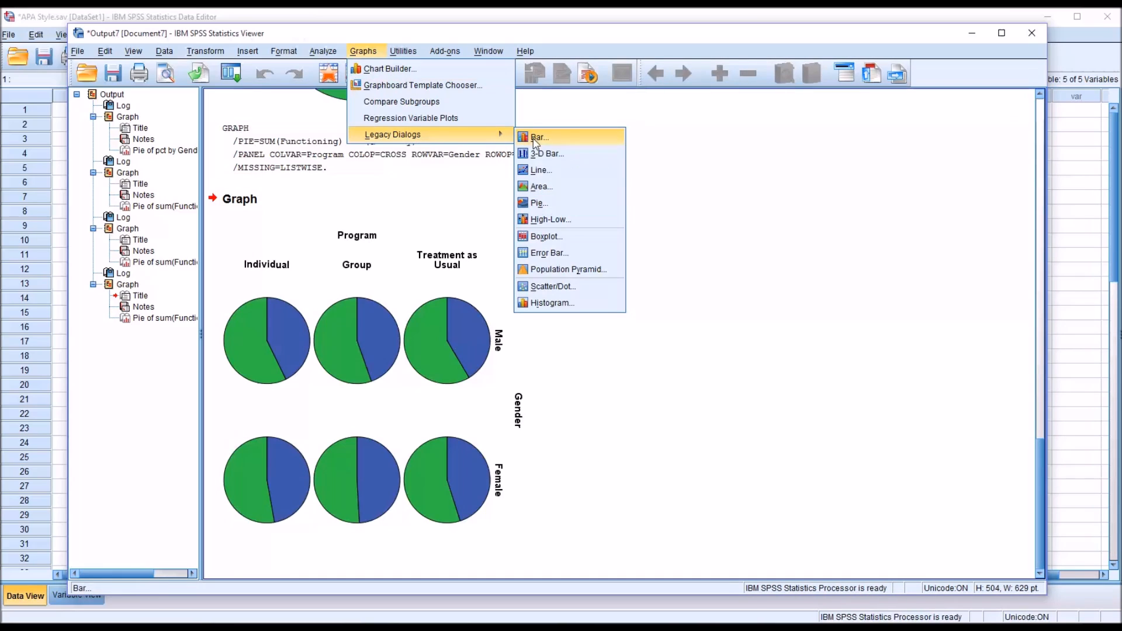
pyautogui.click(558, 204)
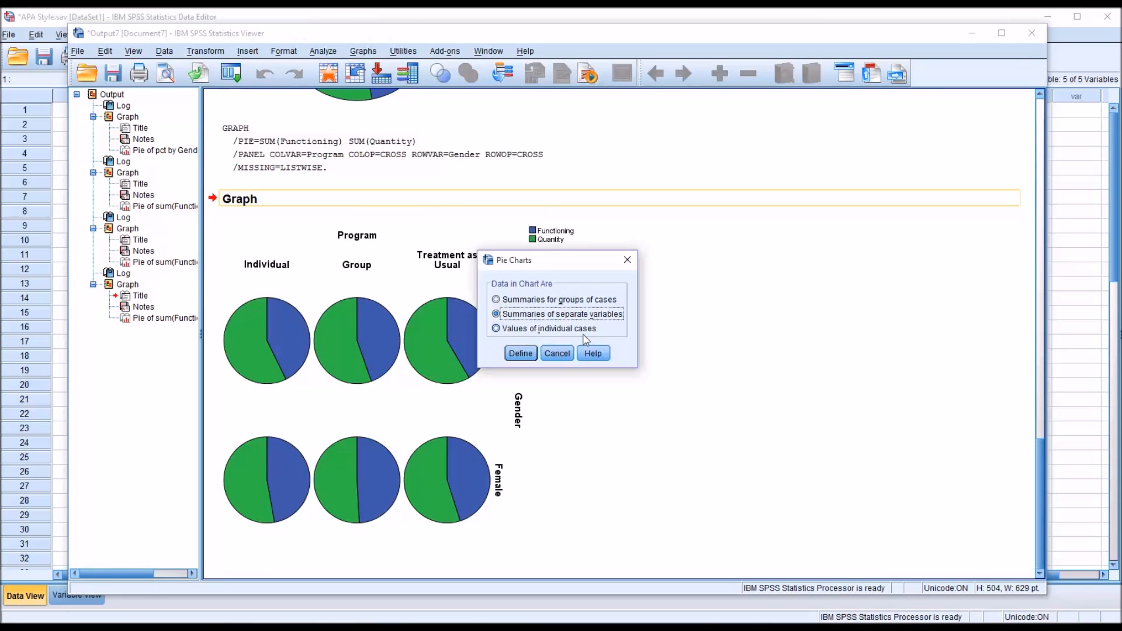
pyautogui.click(503, 330)
pyautogui.click(518, 353)
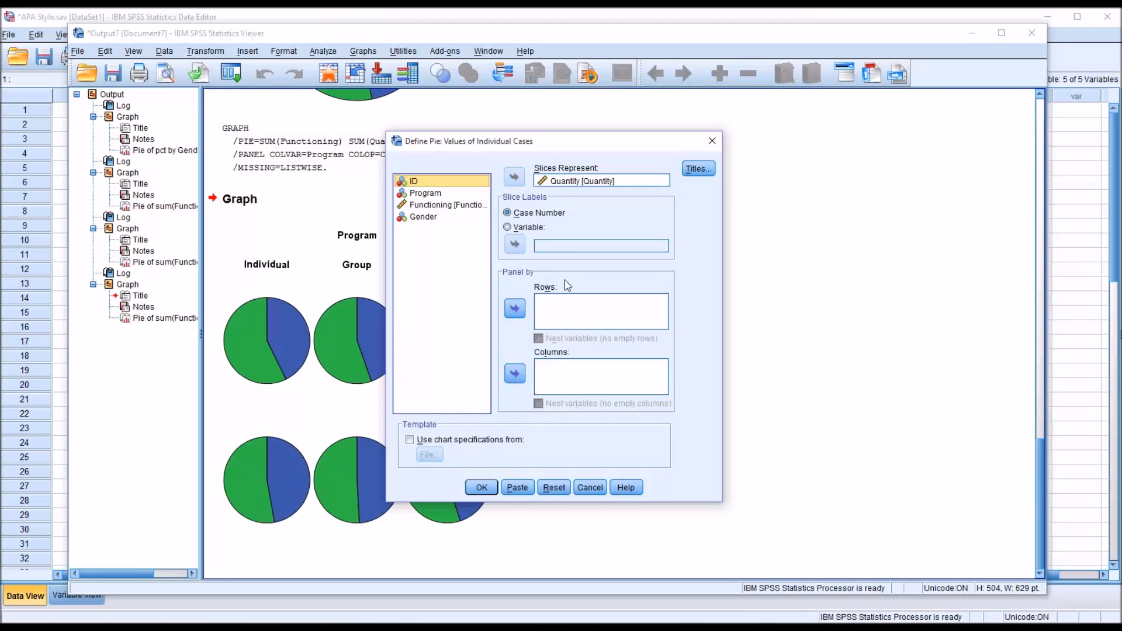
# - Reset the definition, set the slices to represent Functioning labelled by case number, and generate the pie chart
pyautogui.click(554, 487)
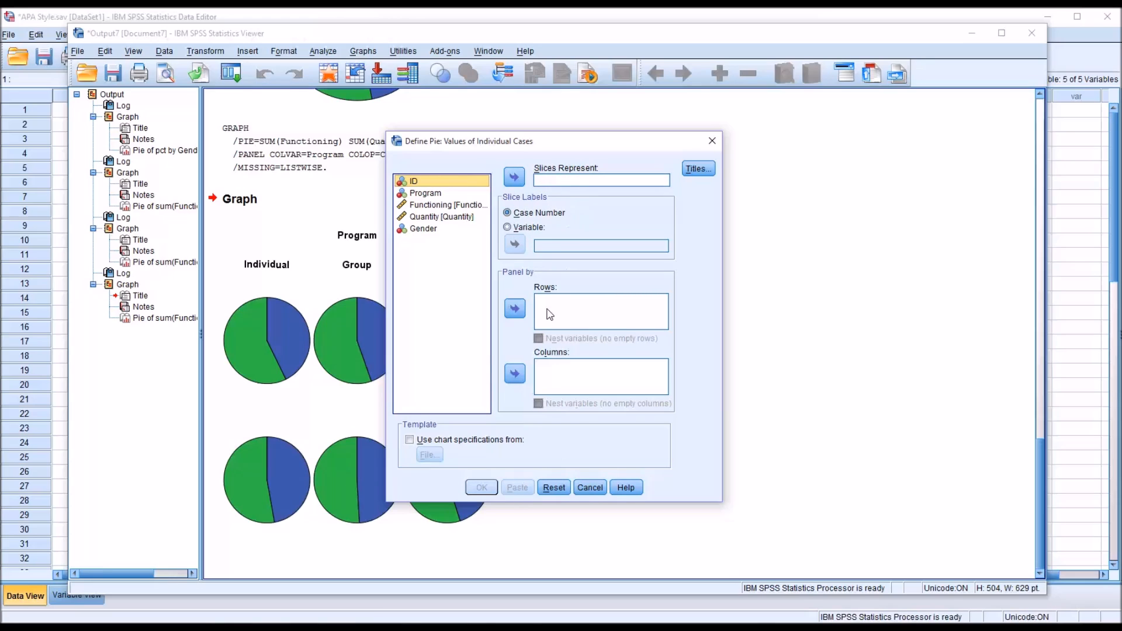
pyautogui.moveTo(427, 208); pyautogui.dragTo(554, 185)
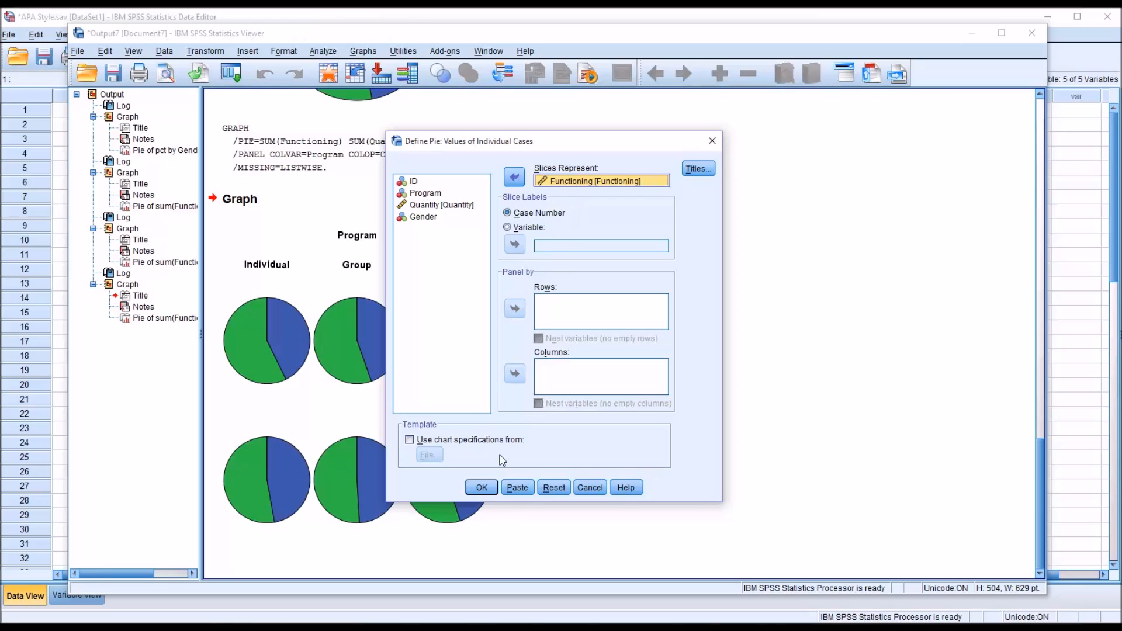
pyautogui.click(486, 489)
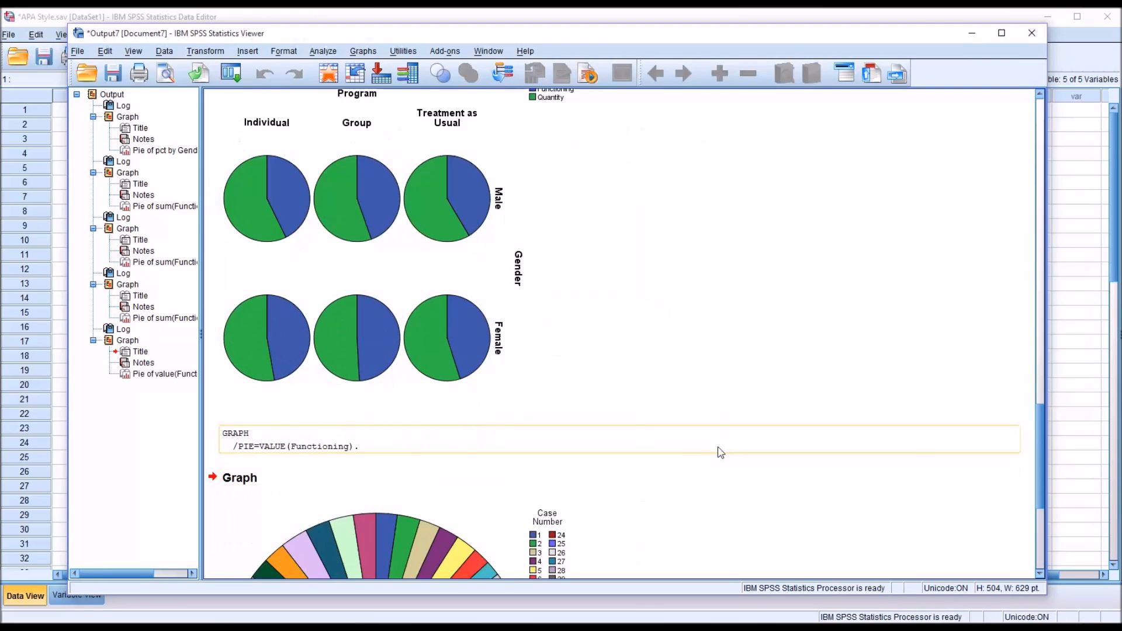
pyautogui.moveTo(1038, 420); pyautogui.dragTo(1037, 488)
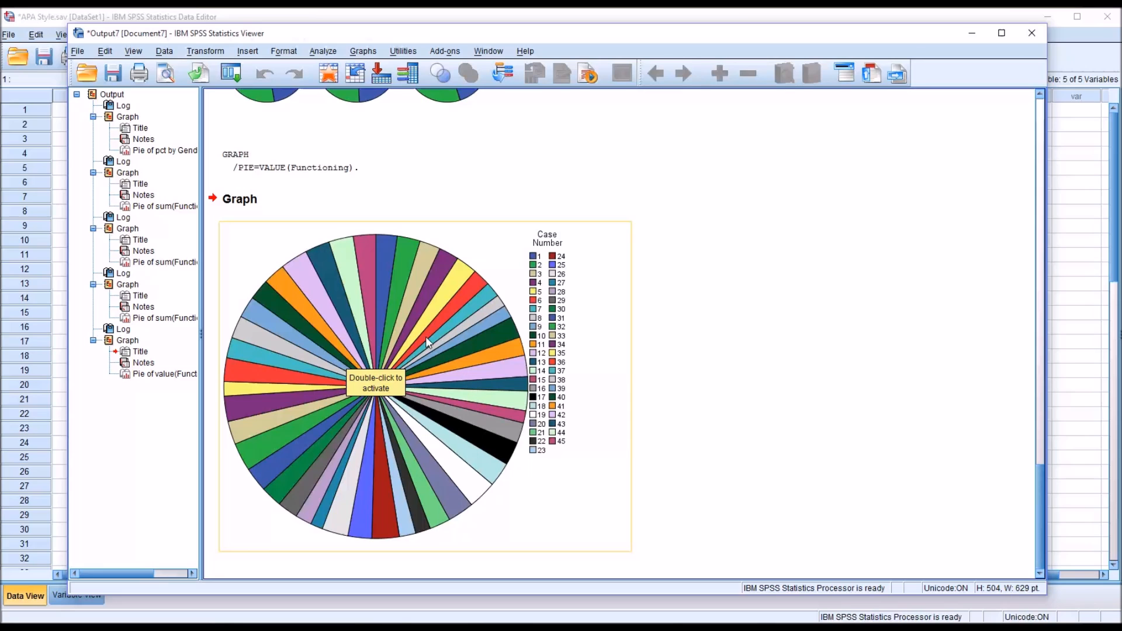
# - Open the individual-cases Functioning pie chart for editing and show percent data labels on its slices
pyautogui.click(403, 313)
pyautogui.doubleClick(405, 313)
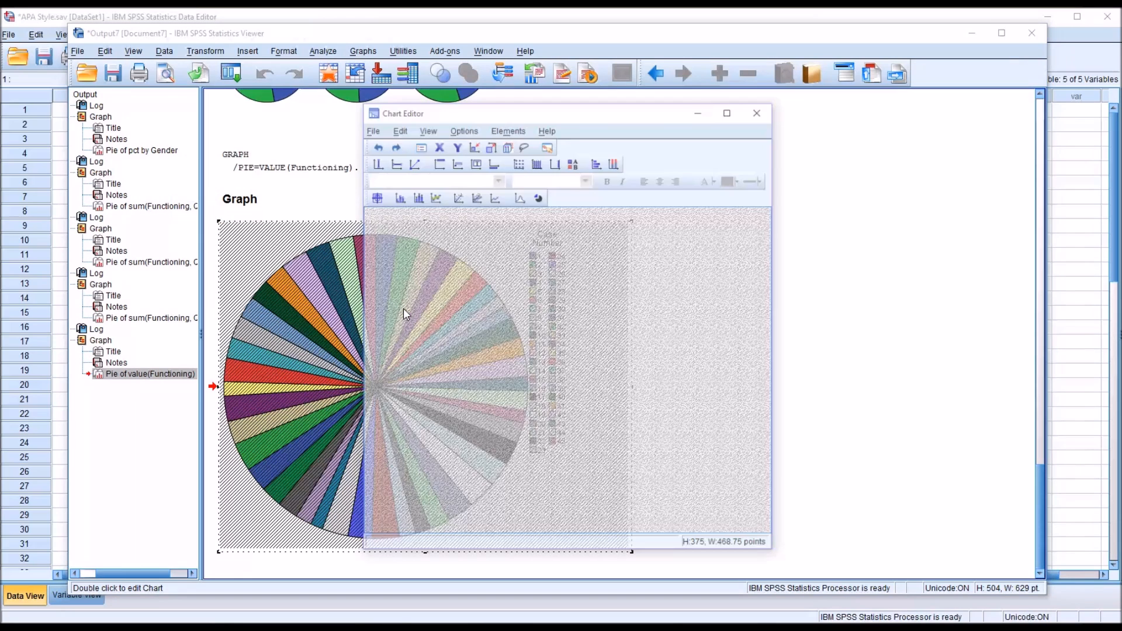
pyautogui.click(410, 181)
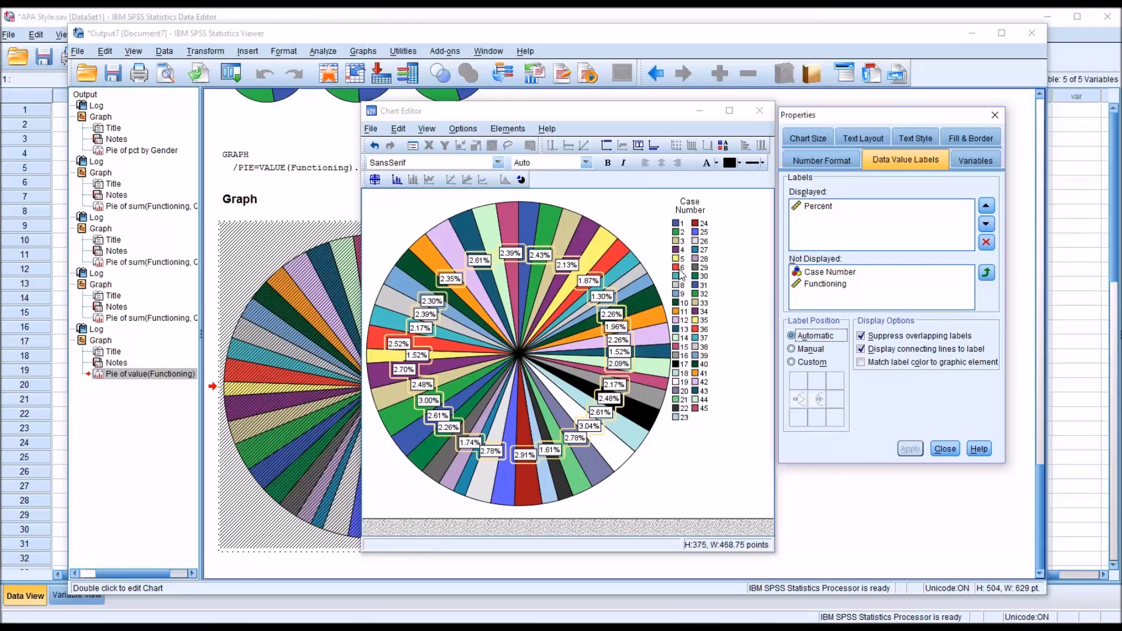
# - Set a custom label position that places the percentages outside the slices, apply it, and close the chart editor
pyautogui.click(792, 362)
pyautogui.click(800, 399)
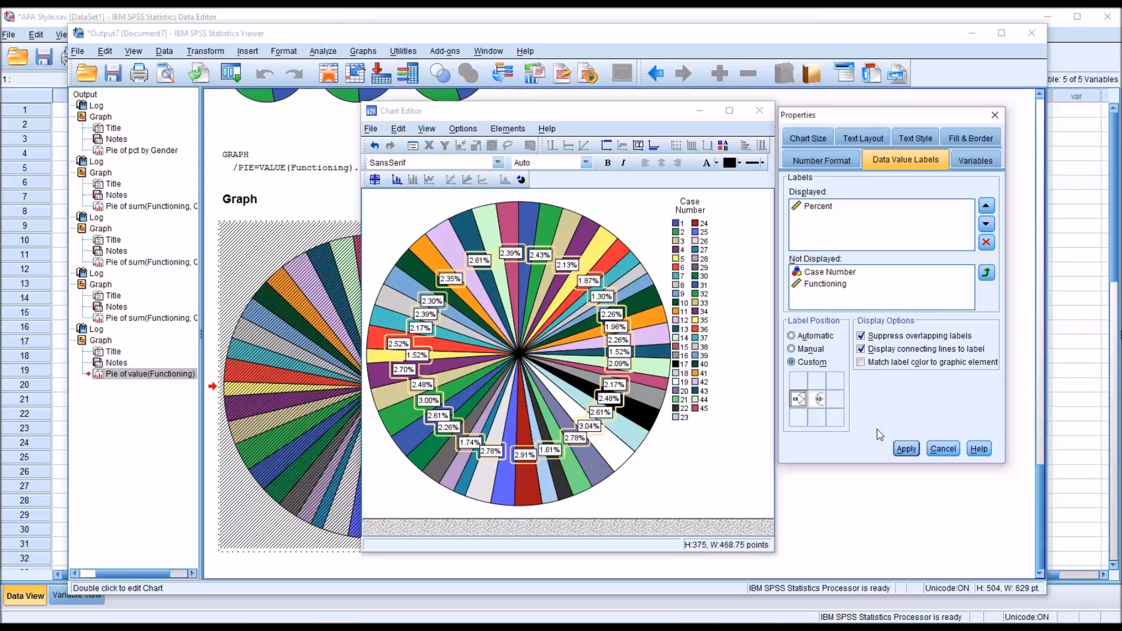
pyautogui.click(906, 449)
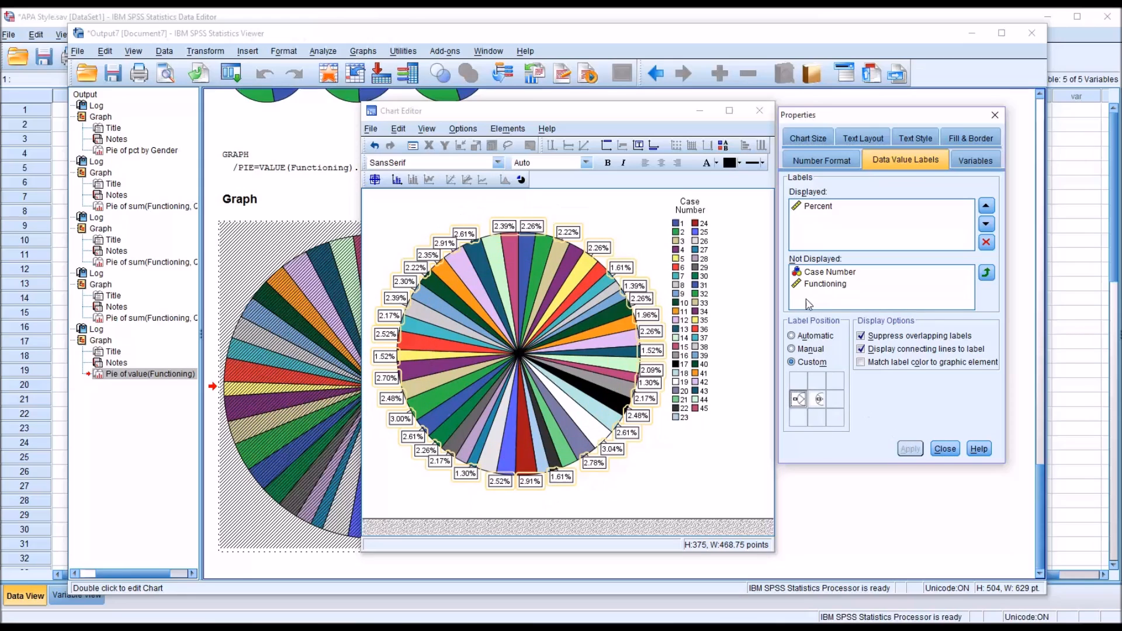
pyautogui.click(994, 115)
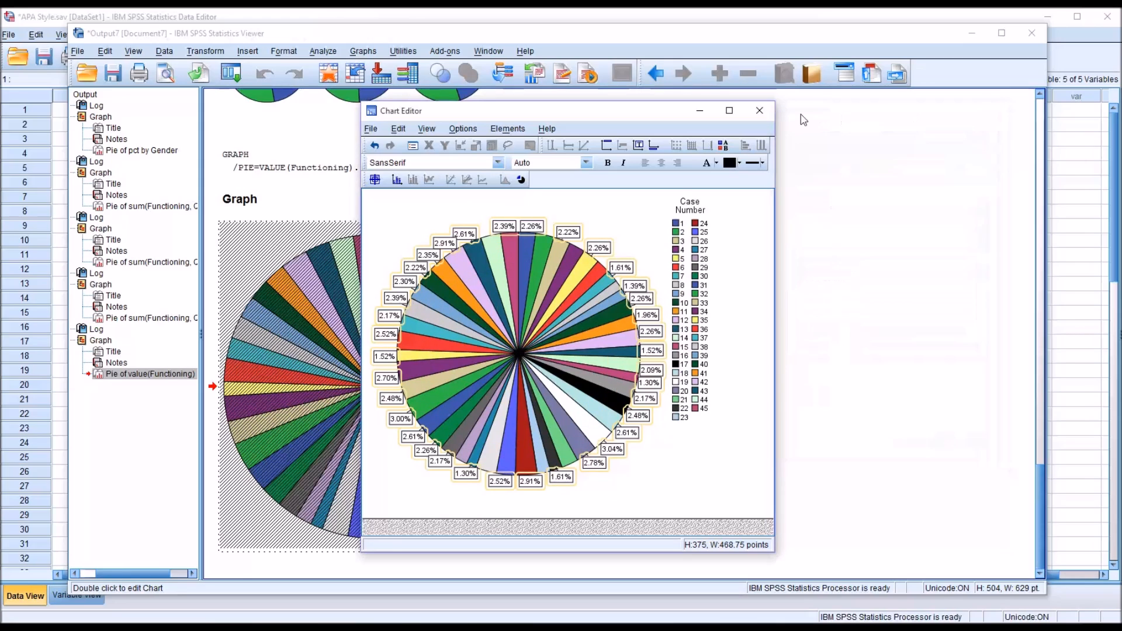
pyautogui.click(759, 110)
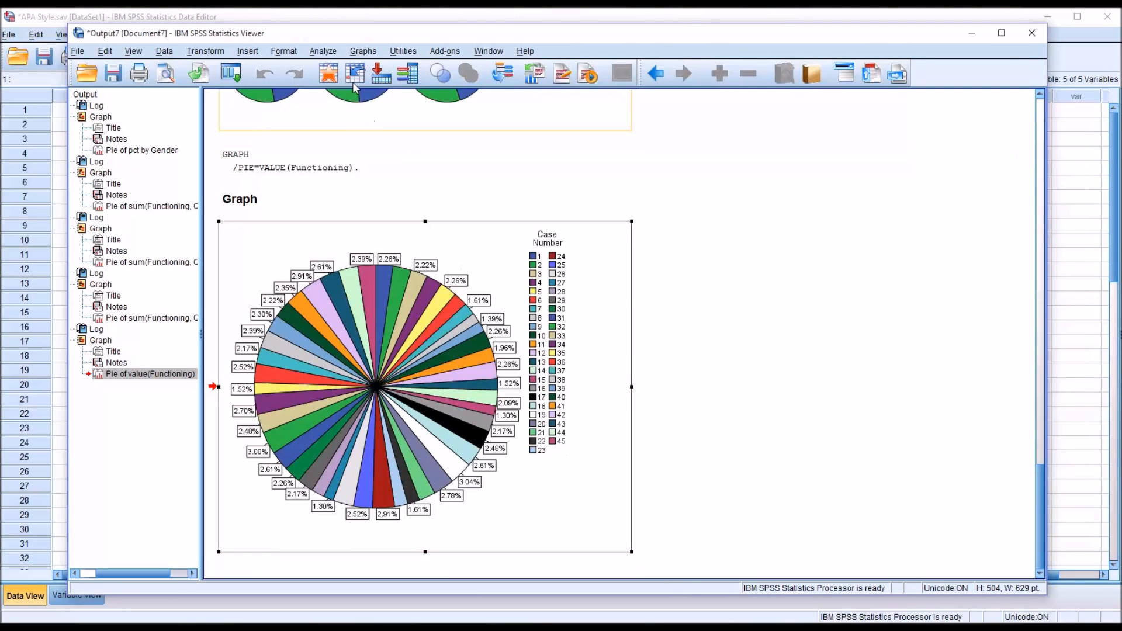
# - Generate an individual-cases pie chart of Functioning panelled by Gender in rows and Program in columns
pyautogui.click(363, 51)
pyautogui.moveTo(384, 132)
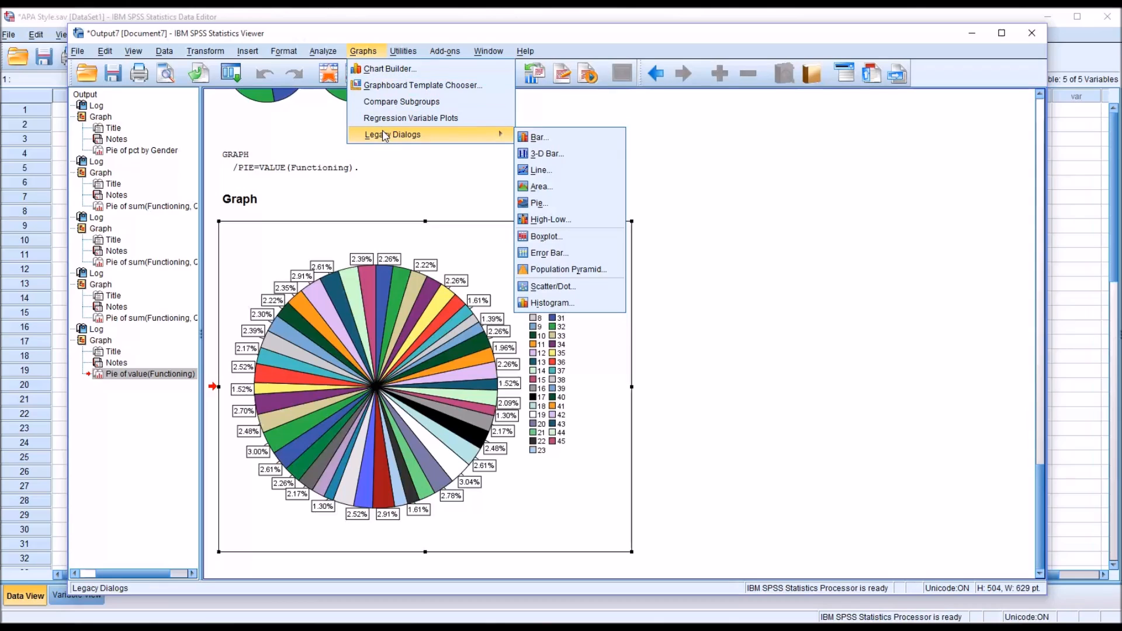
pyautogui.click(538, 203)
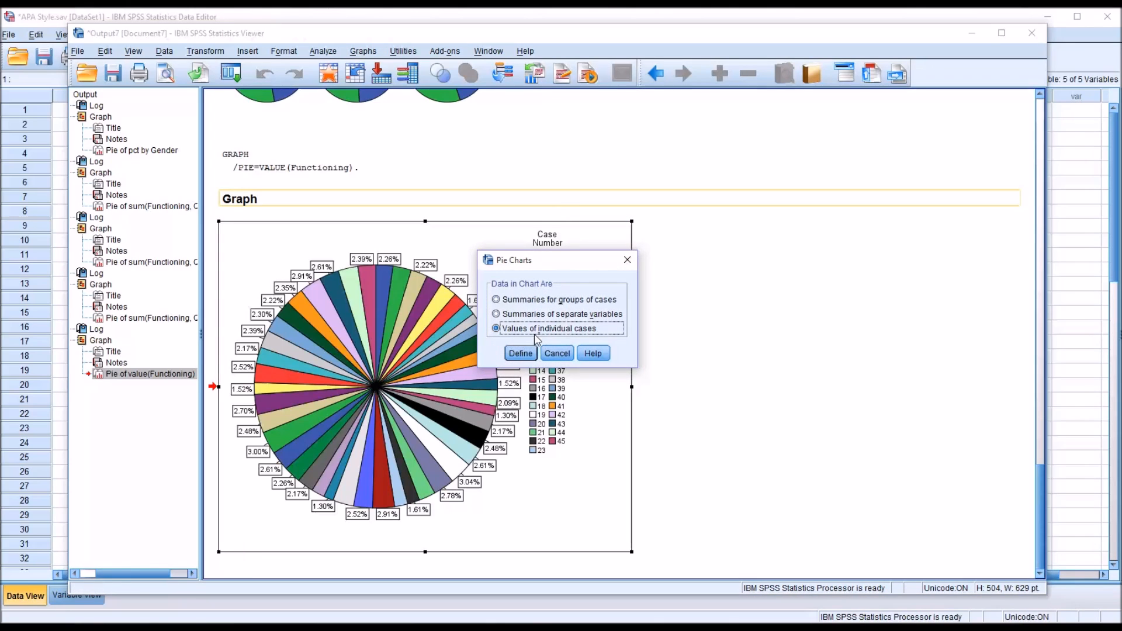
pyautogui.click(521, 356)
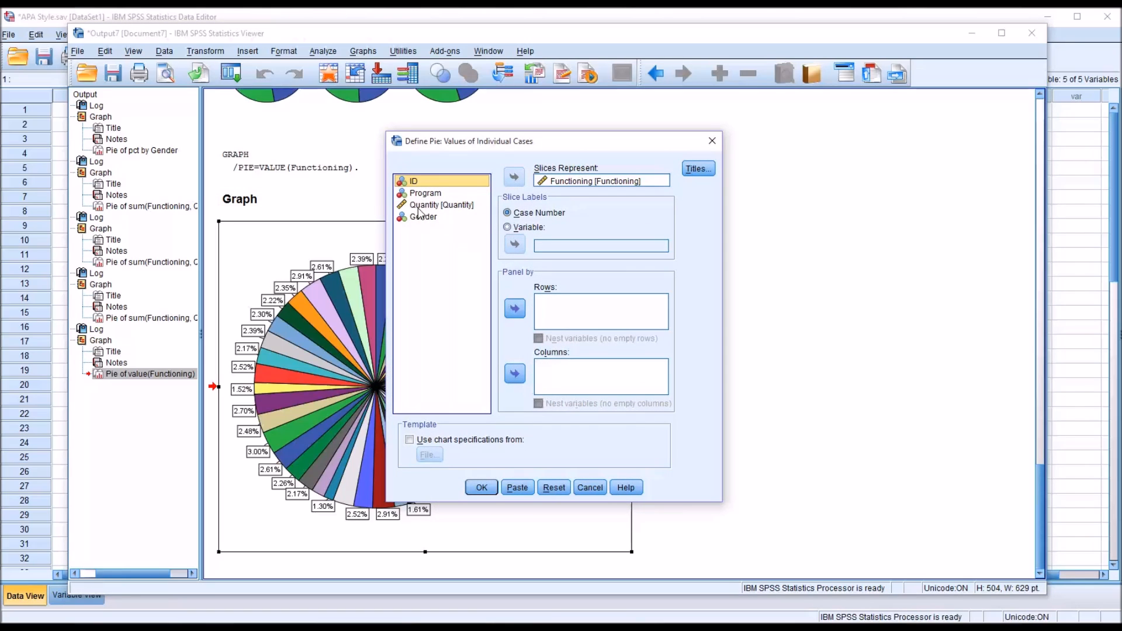
pyautogui.moveTo(421, 217); pyautogui.dragTo(558, 304)
pyautogui.moveTo(424, 192); pyautogui.dragTo(558, 387)
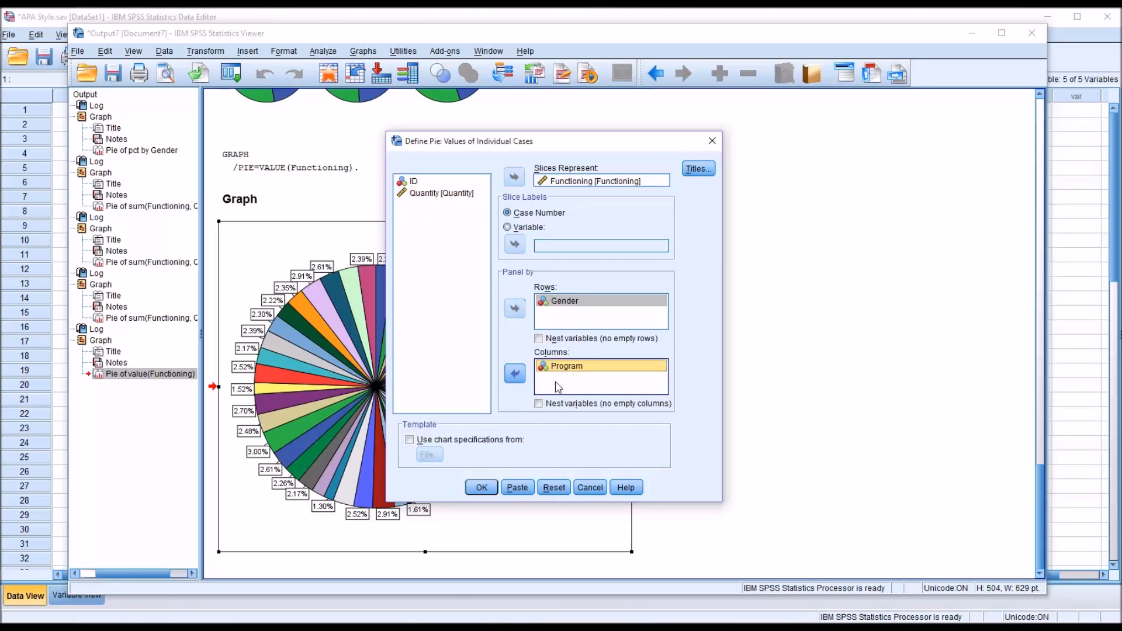
pyautogui.click(481, 487)
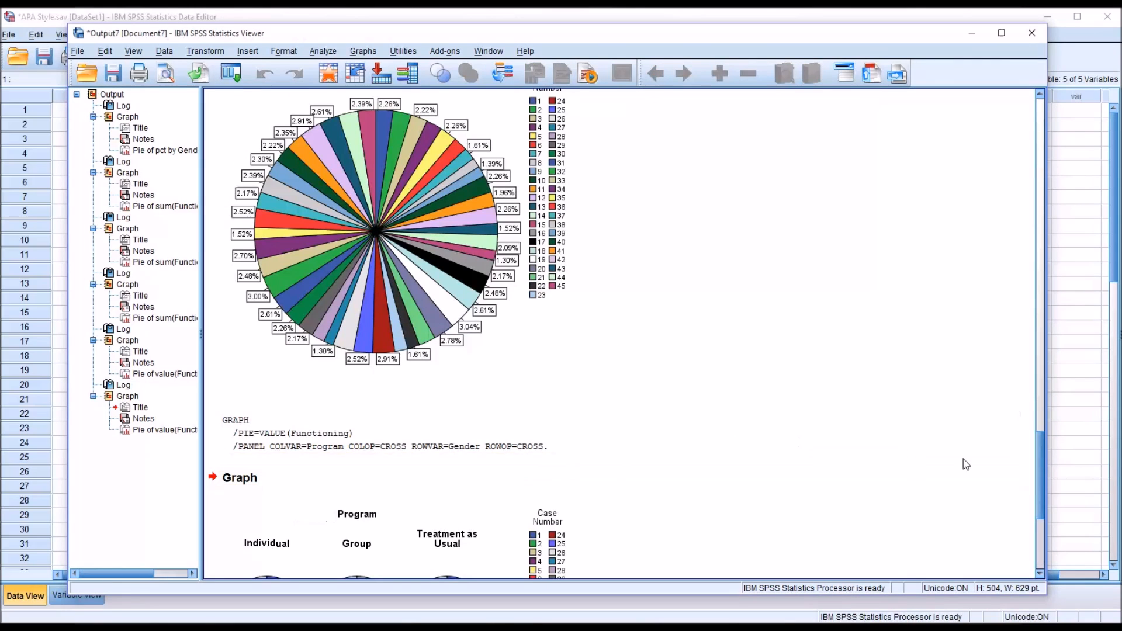
pyautogui.moveTo(1043, 457); pyautogui.dragTo(1034, 506)
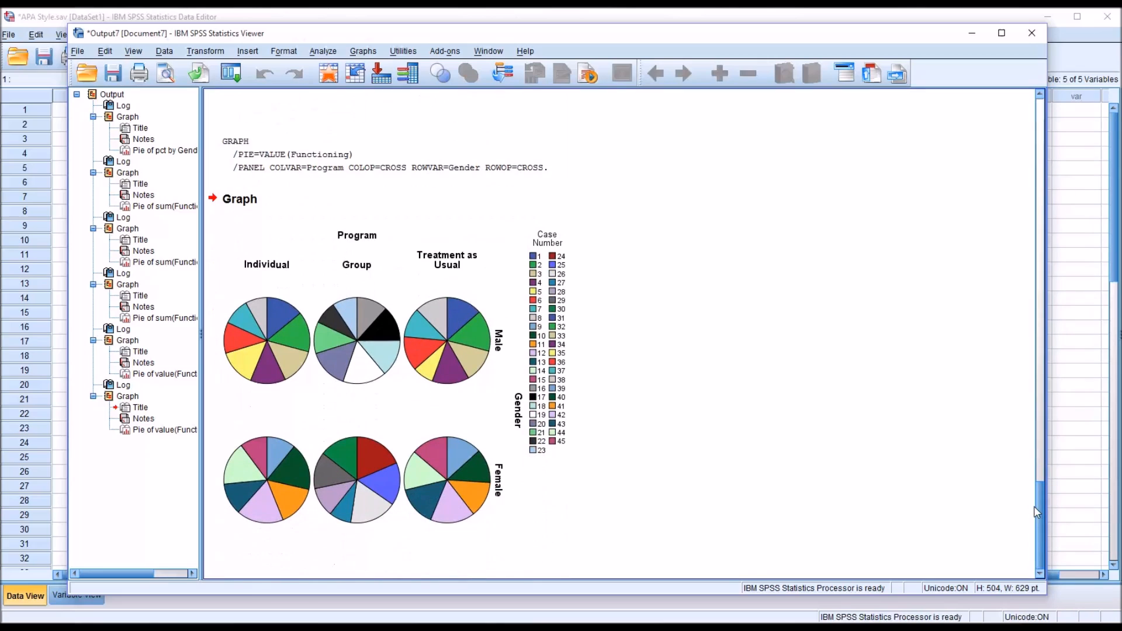
pyautogui.click(588, 460)
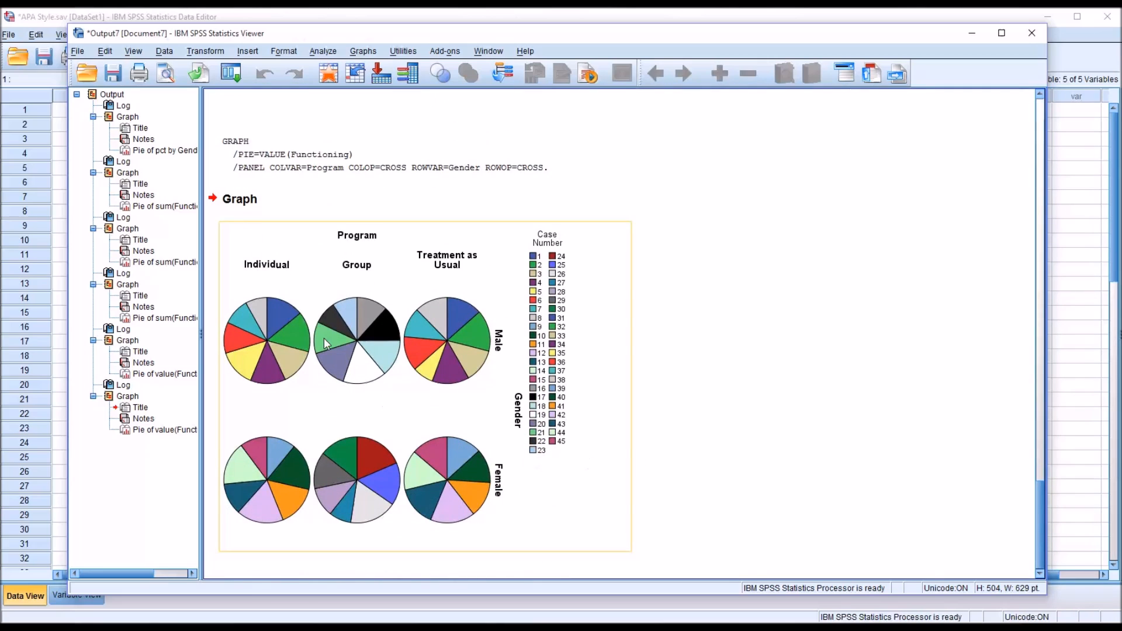
pyautogui.click(648, 486)
pyautogui.click(373, 399)
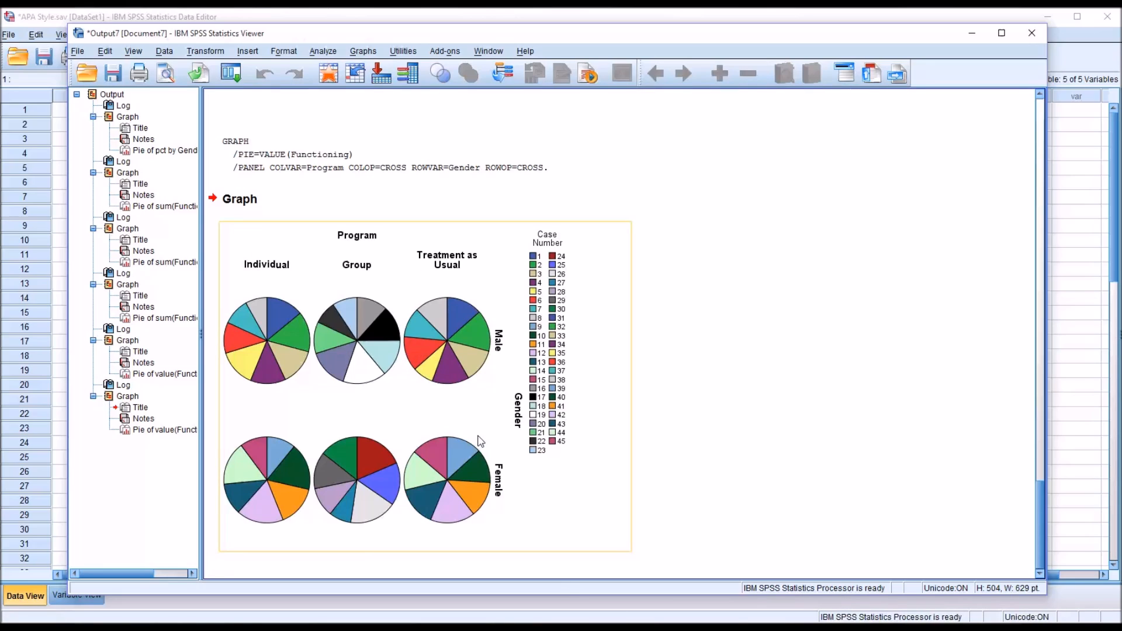